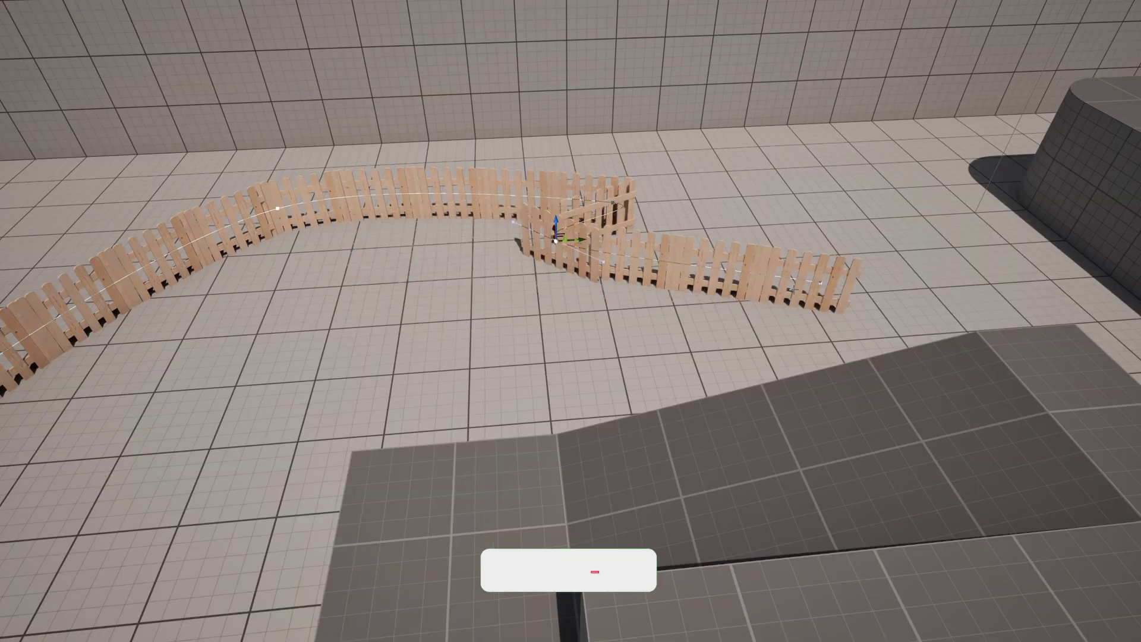
# Extend the picket fence across the floor by pulling new spline points out from its end
pyautogui.keyDown('alt'); pyautogui.moveTo(815, 273); pyautogui.dragTo(892, 180); pyautogui.keyUp('alt')
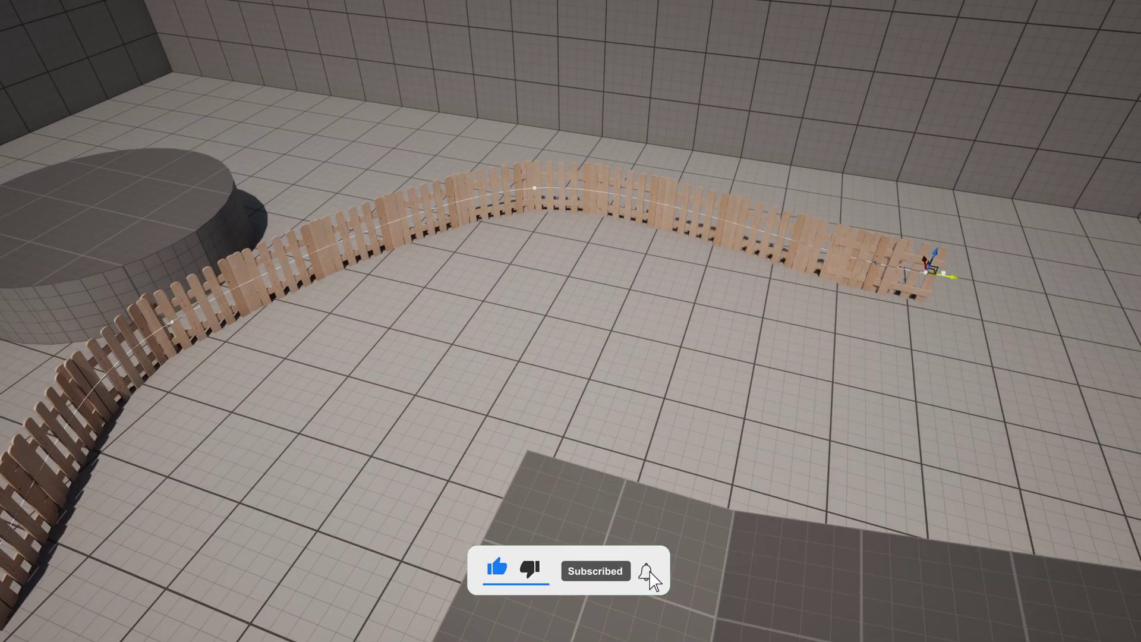
pyautogui.keyDown('alt'); pyautogui.moveTo(930, 267); pyautogui.dragTo(1106, 364); pyautogui.keyUp('alt')
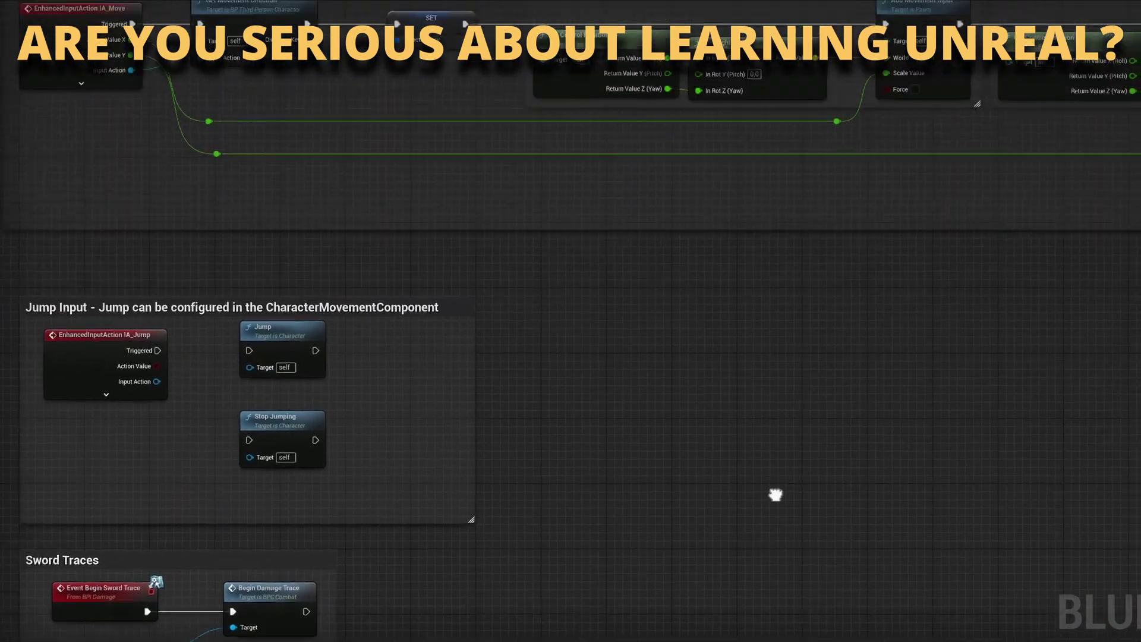
pyautogui.moveTo(776, 495); pyautogui.dragTo(769, 592, button='right')
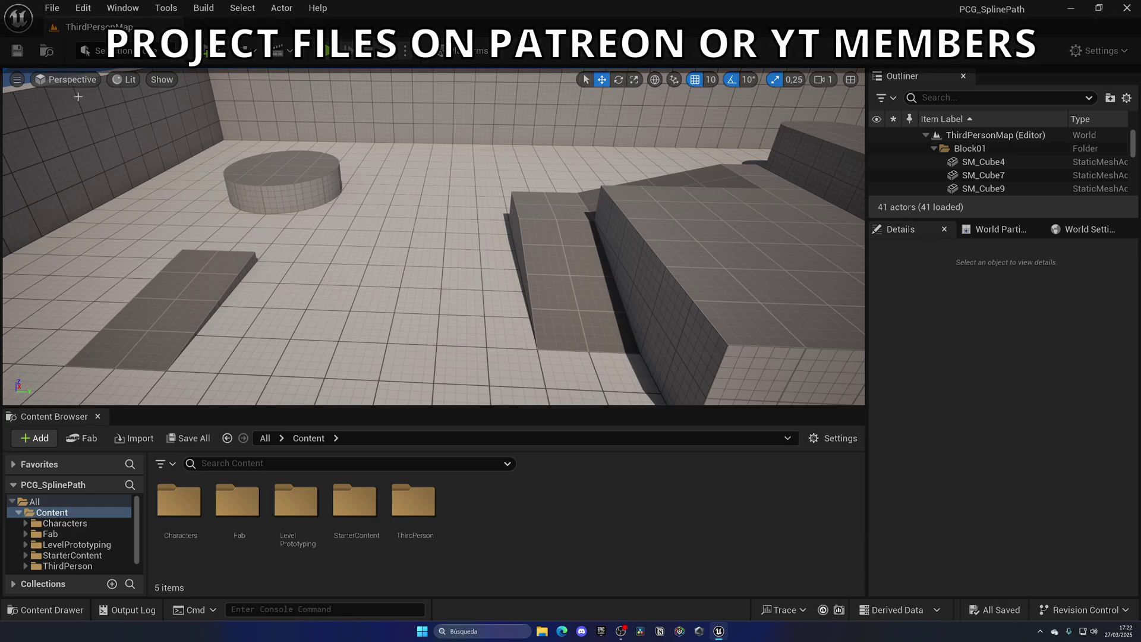
# Open the plugin manager and search for the pcg plugins
pyautogui.click(84, 10)
pyautogui.click(115, 236)
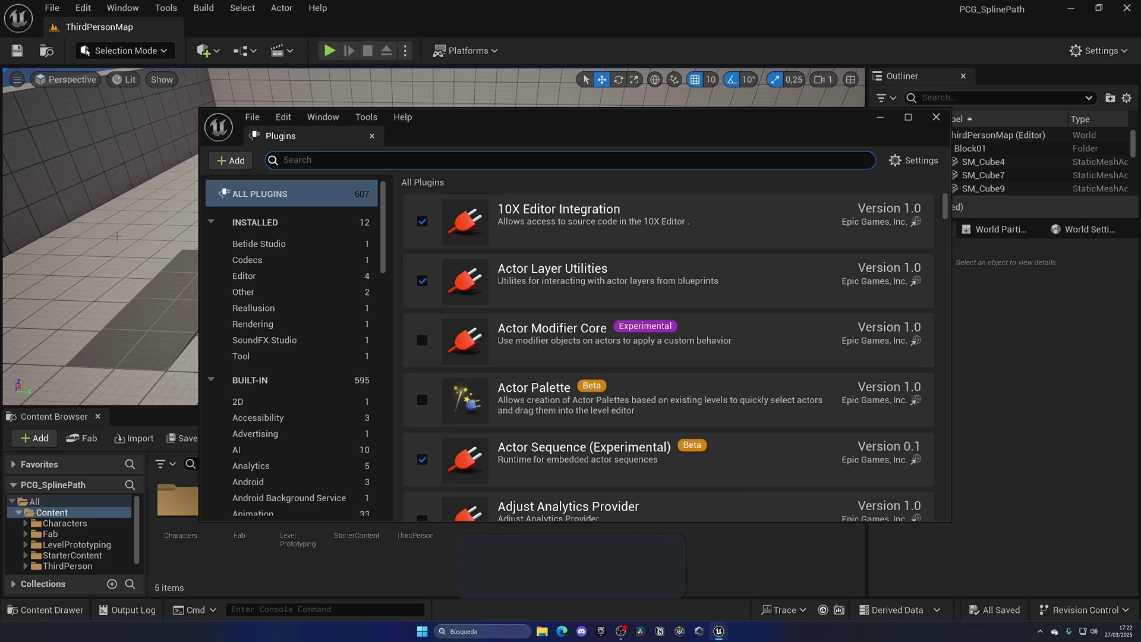
pyautogui.write('pcg')
pyautogui.scroll(-3, 537, 343)
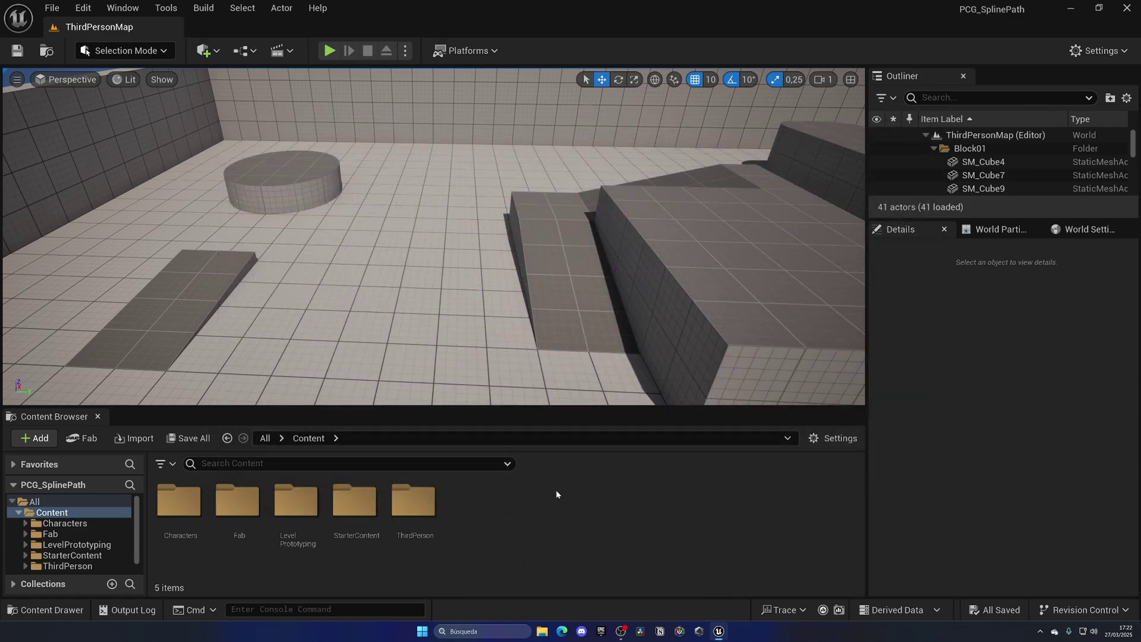
# Create a PCG graph named PCG_SplinePath in the Content folder and open it for editing
pyautogui.rightClick(557, 494)
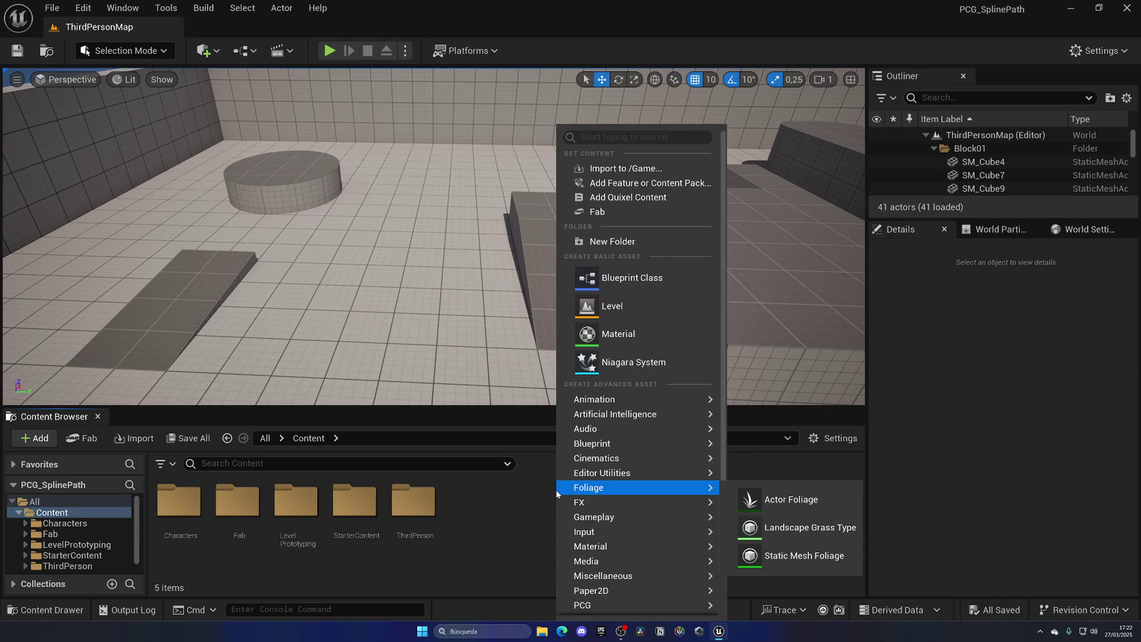
pyautogui.scroll(-2, 589, 416)
pyautogui.moveTo(584, 478)
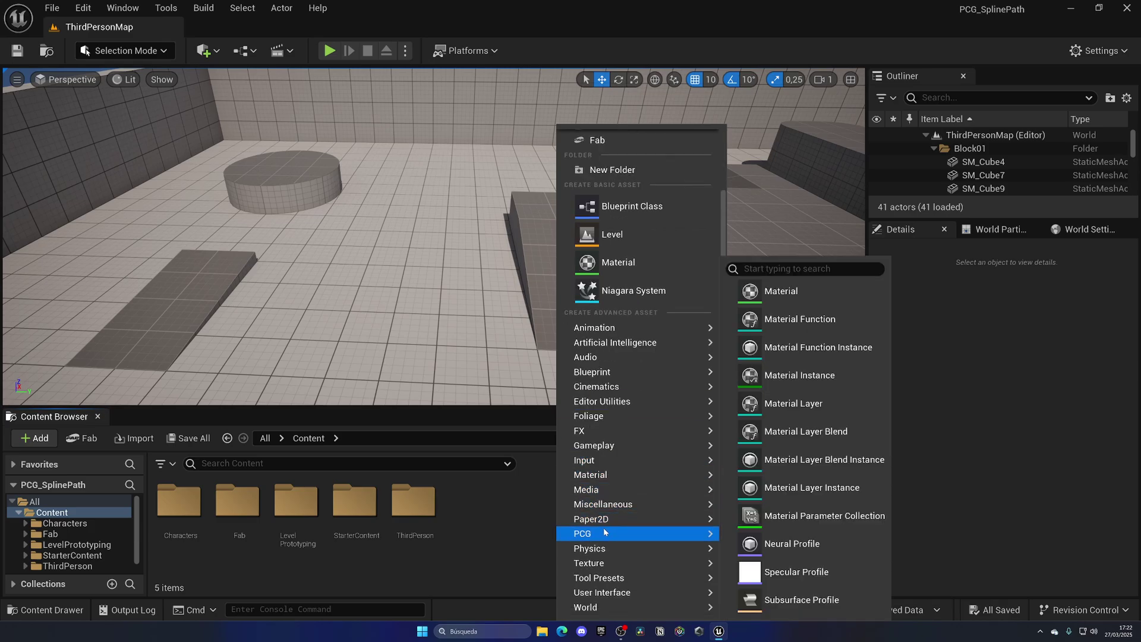
pyautogui.moveTo(586, 533)
pyautogui.click(800, 546)
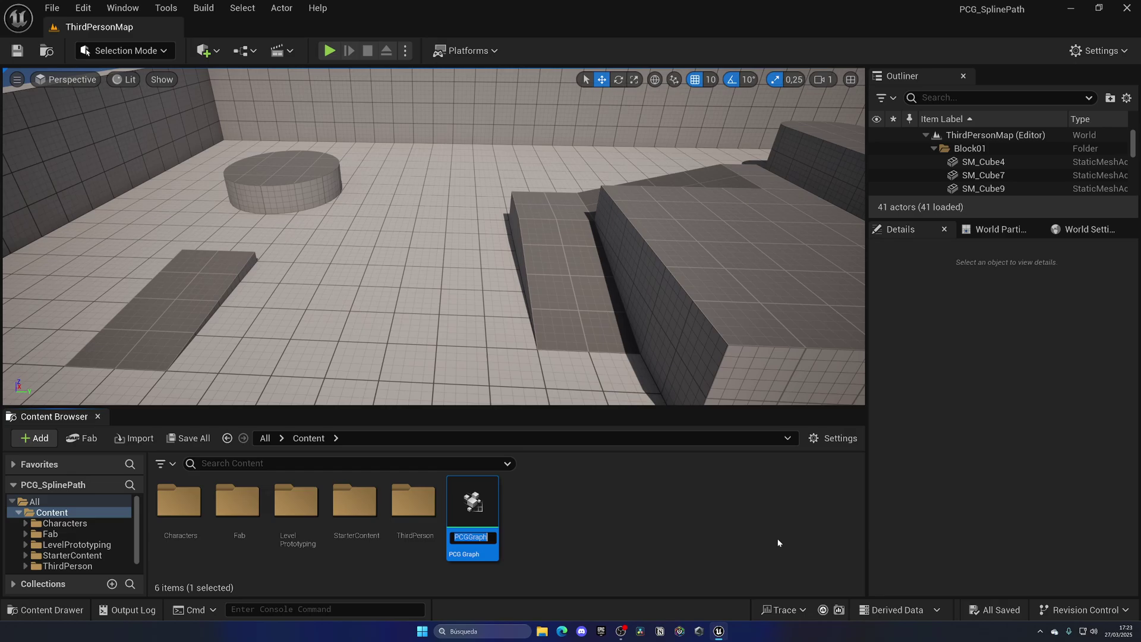
pyautogui.write('PC')
pyautogui.press('Return')
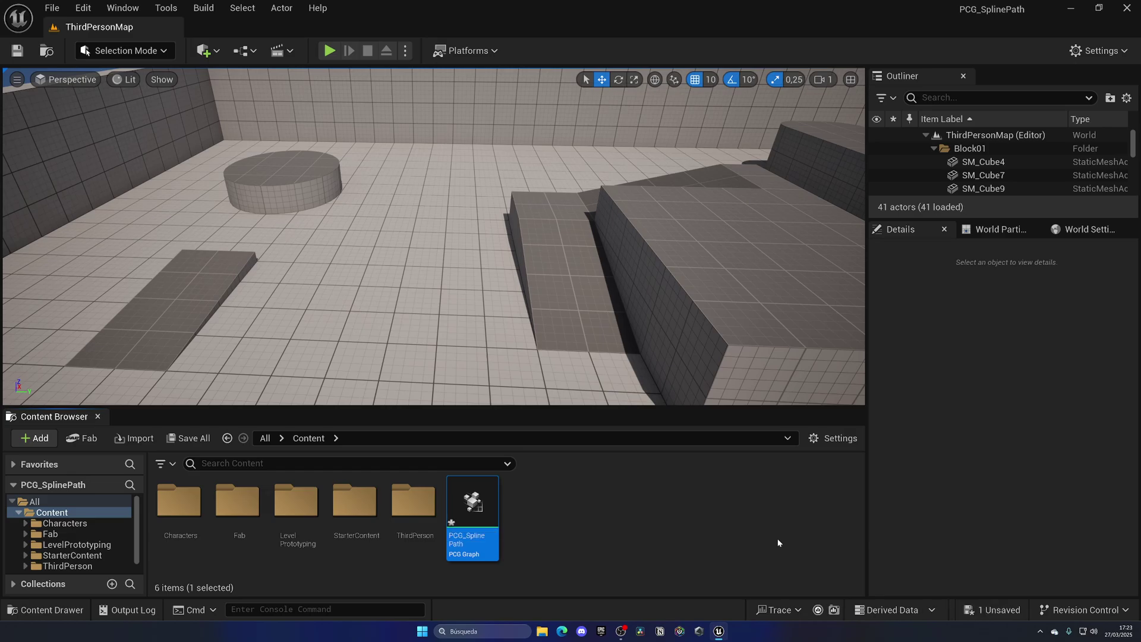
pyautogui.press('Return')
pyautogui.moveTo(637, 376); pyautogui.dragTo(613, 299, button='right')
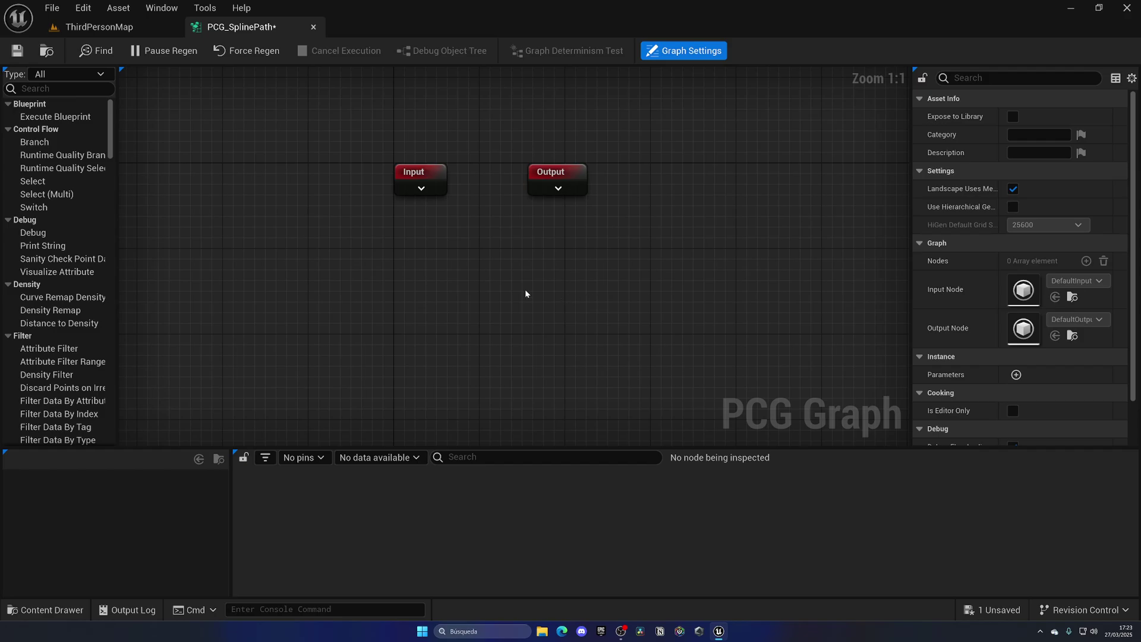
pyautogui.moveTo(241, 268); pyautogui.dragTo(415, 292)
# Create an Actor blueprint class named BP_SplinePath in the Content folder and open it
pyautogui.click(154, 33)
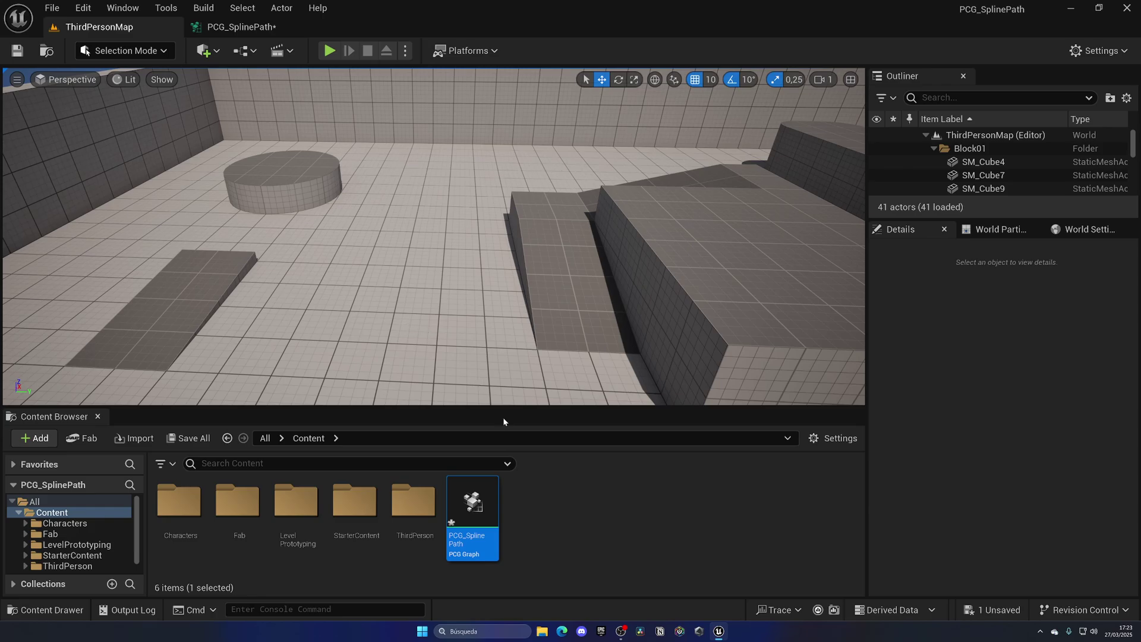
pyautogui.click(525, 497)
pyautogui.rightClick(525, 497)
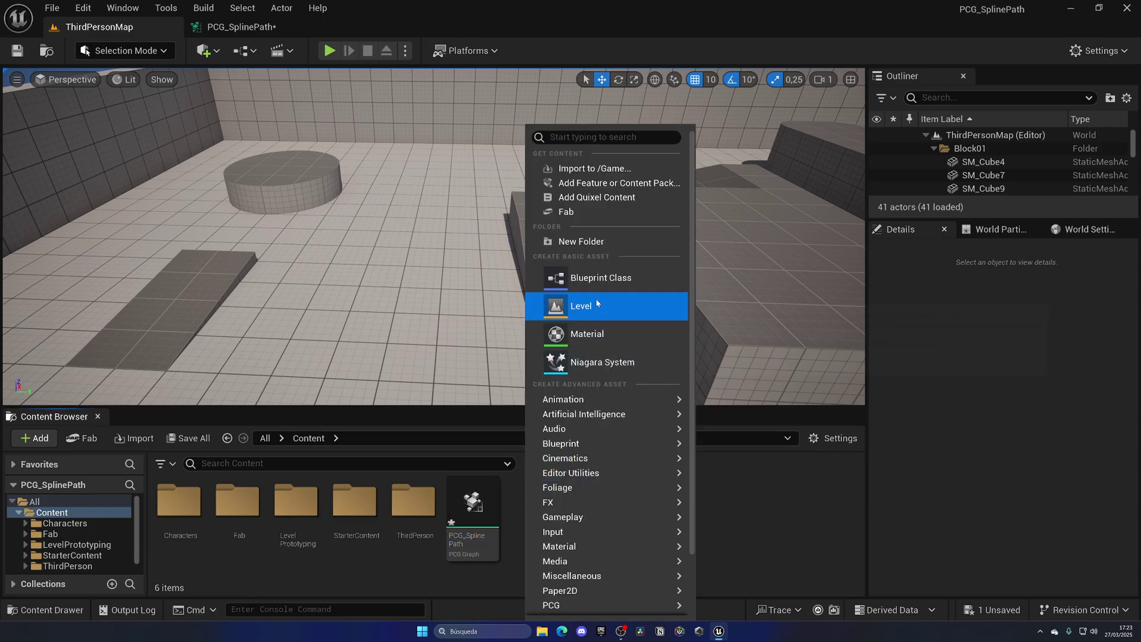
pyautogui.click(600, 277)
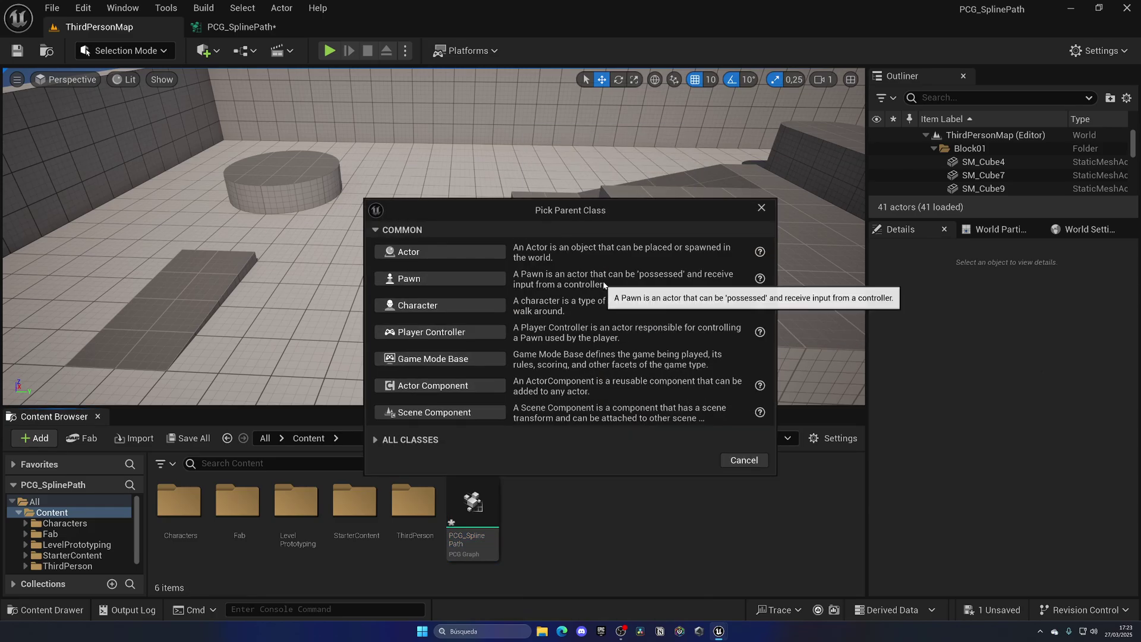
pyautogui.click(449, 252)
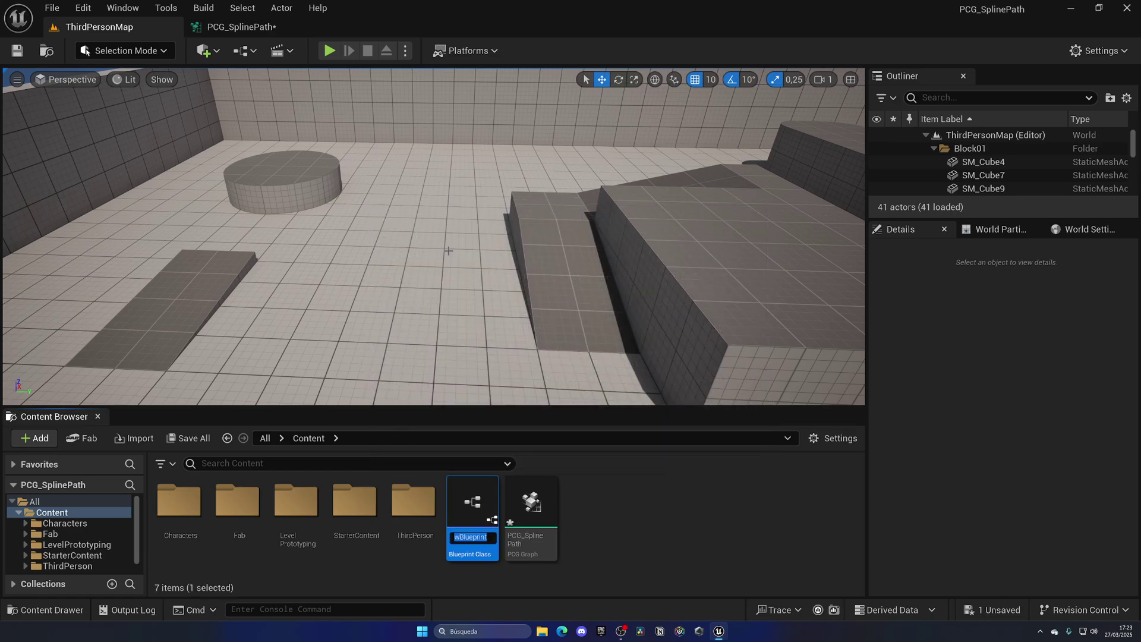
pyautogui.write('B')
pyautogui.press('Return')
pyautogui.press('Return')
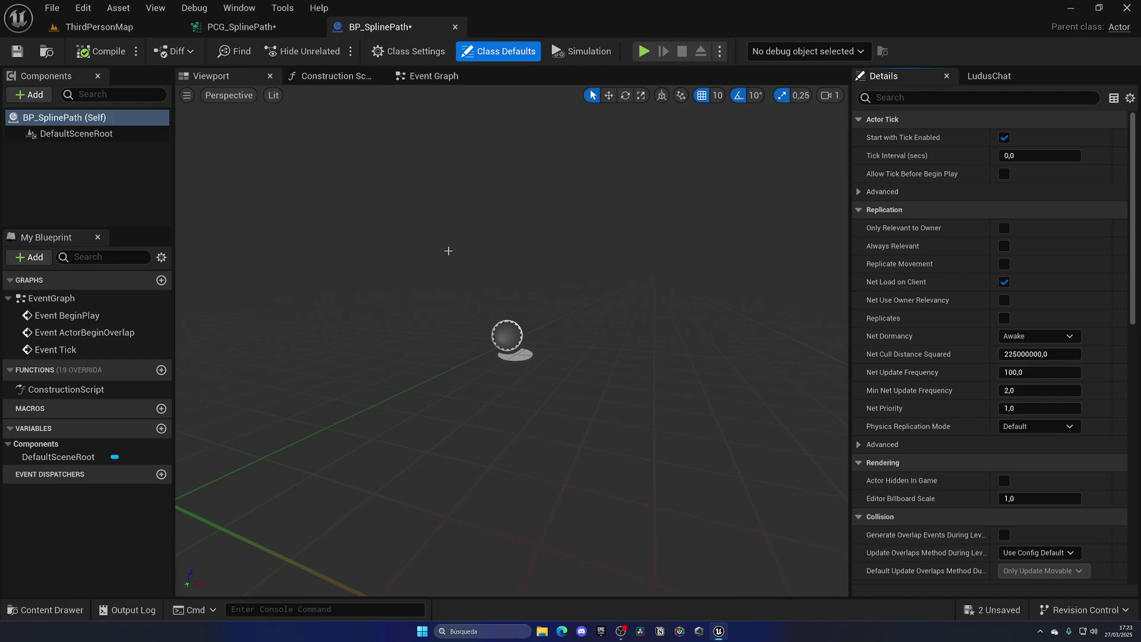
# Add a Spline component to BP_SplinePath, and compile and save the blueprint before closing it
pyautogui.click(34, 95)
pyautogui.write('spline')
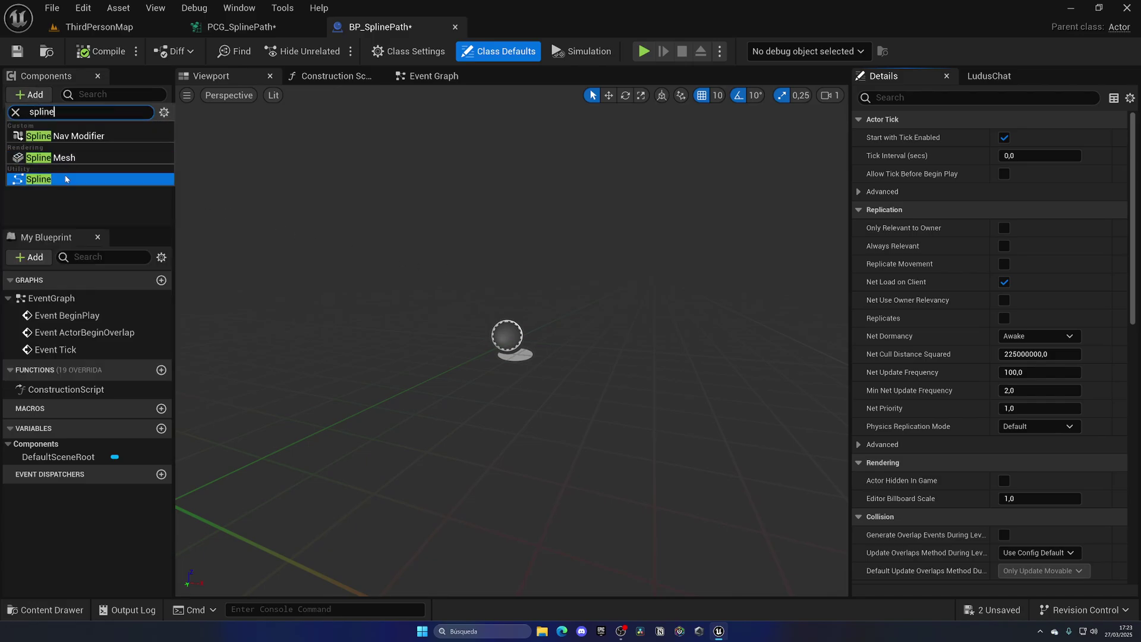
pyautogui.click(65, 179)
pyautogui.press('Return')
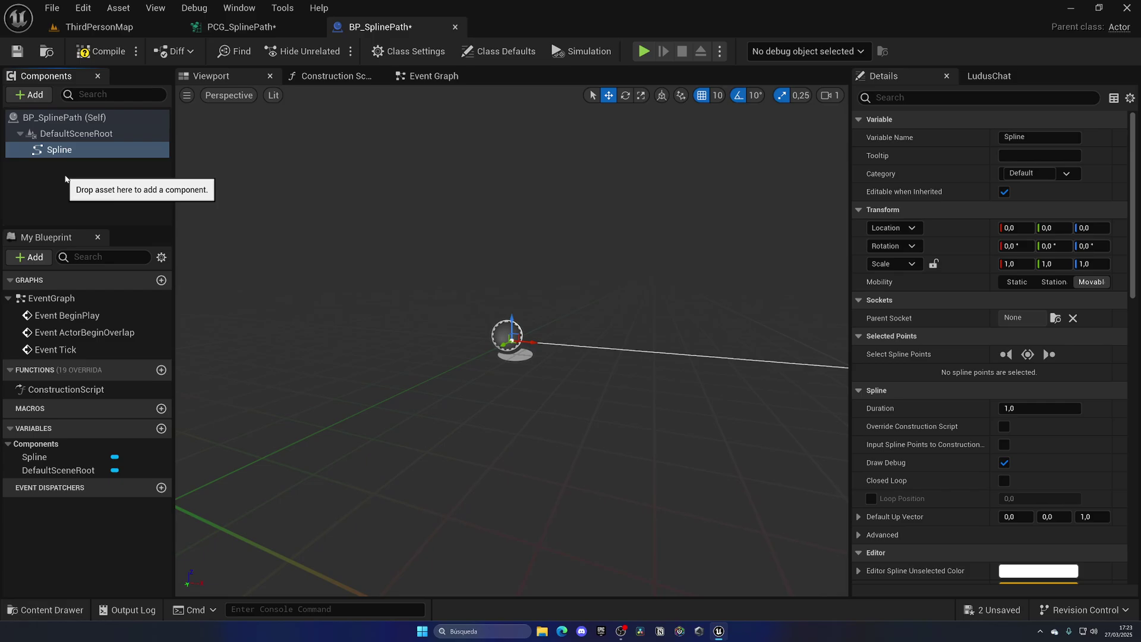
pyautogui.click(100, 51)
pyautogui.click(16, 51)
pyautogui.click(455, 27)
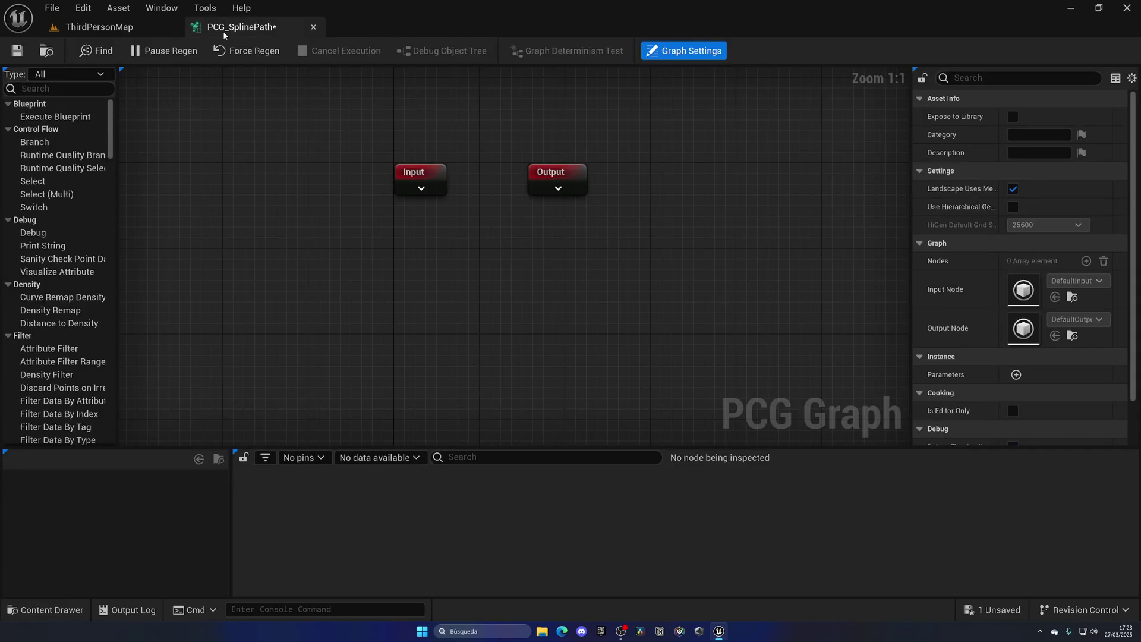
# Place BP_SplinePath on the level floor between the low ramp and the large block, and focus on it
pyautogui.click(99, 27)
pyautogui.moveTo(473, 502); pyautogui.dragTo(375, 290)
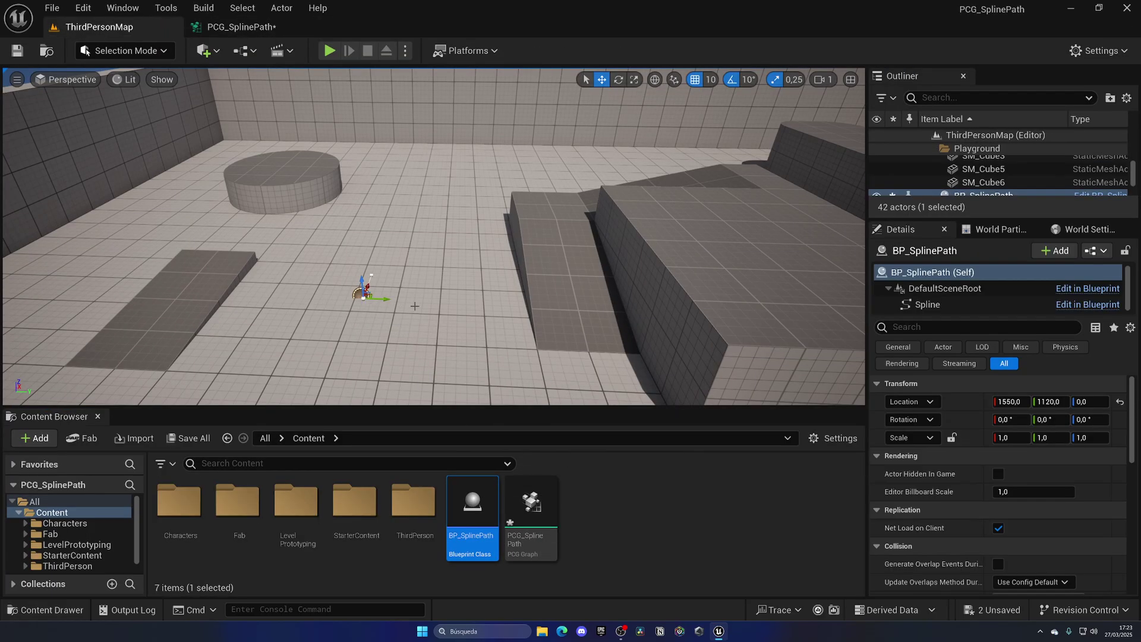
pyautogui.press('f')
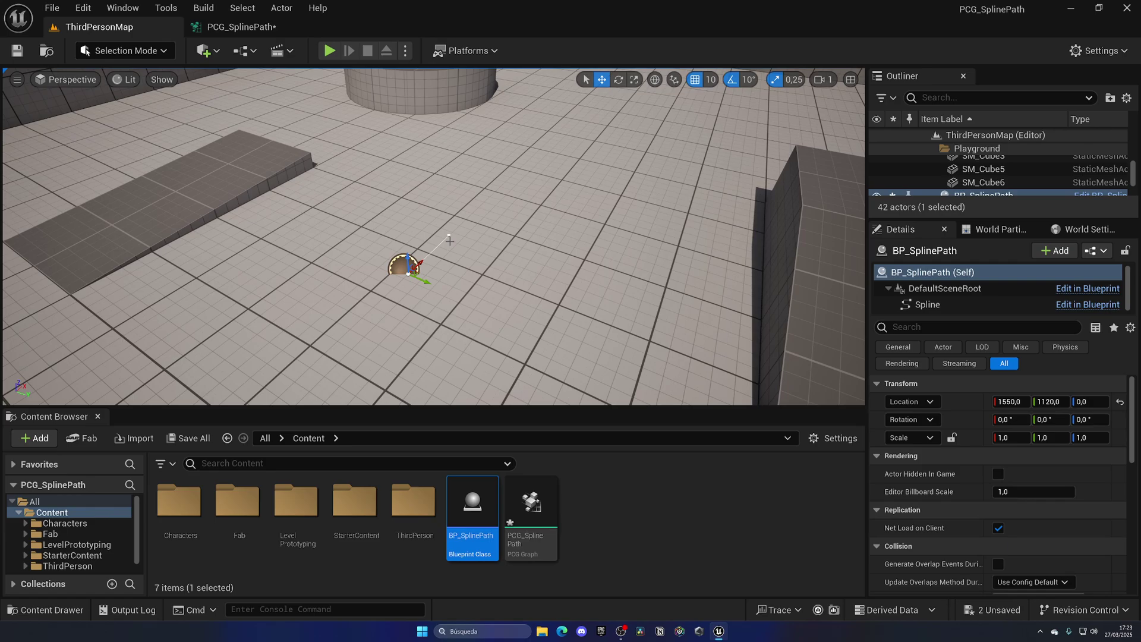
# Extend the spline from its end point with three new points, curving past the round platform to about 970, 720, 0
pyautogui.click(450, 238)
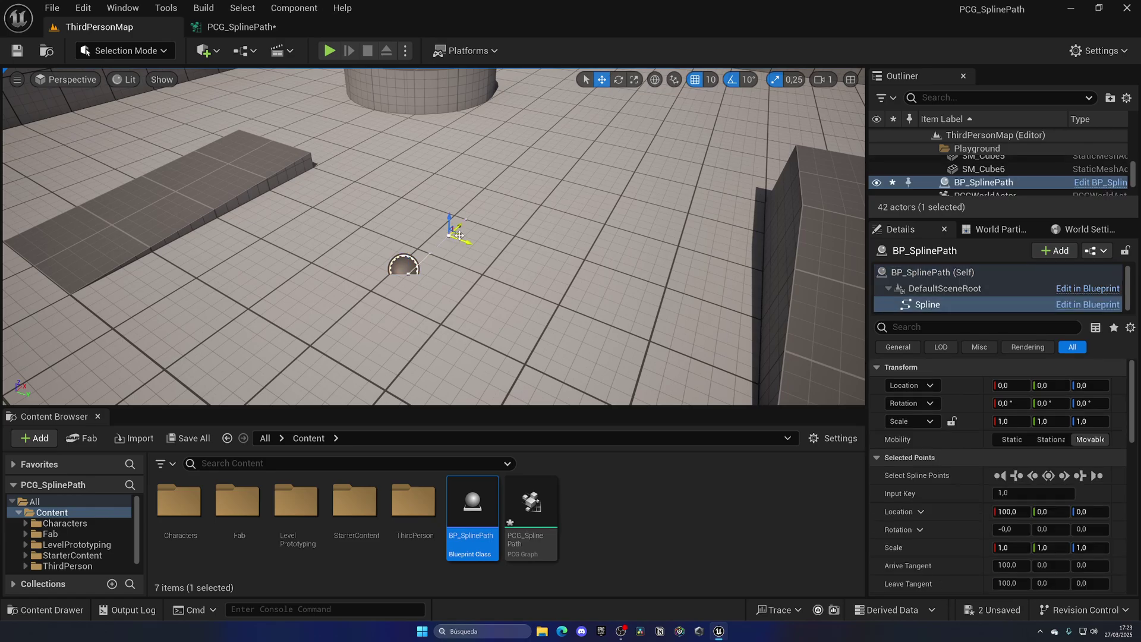
pyautogui.keyDown('alt'); pyautogui.moveTo(459, 235); pyautogui.dragTo(496, 119); pyautogui.keyUp('alt')
pyautogui.press('f')
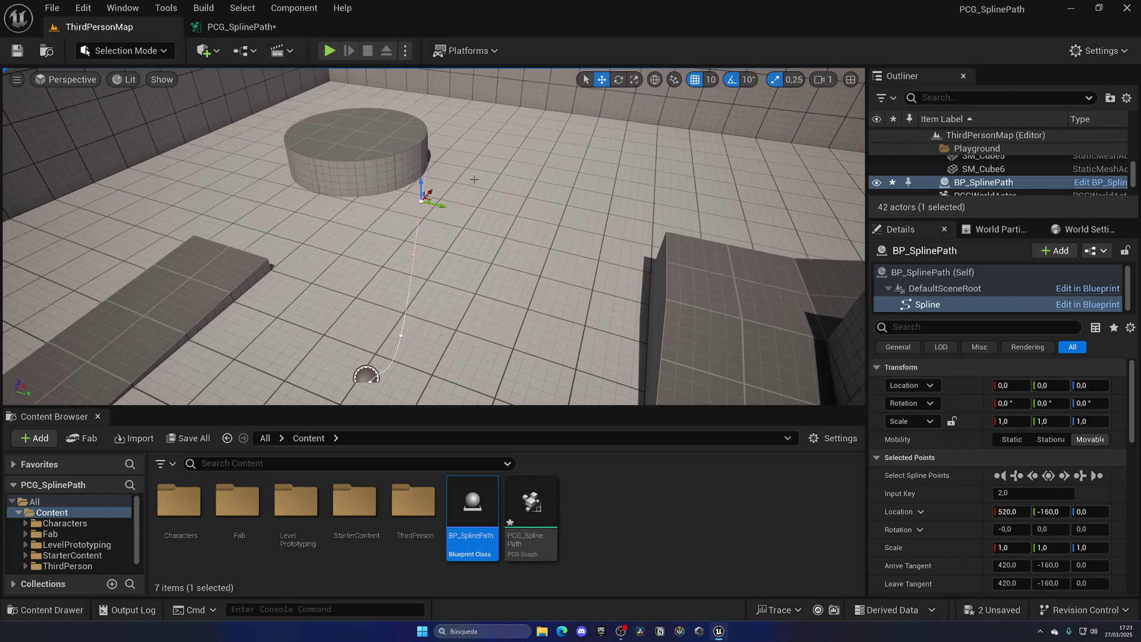
pyautogui.keyDown('alt'); pyautogui.moveTo(435, 210); pyautogui.dragTo(796, 200); pyautogui.keyUp('alt')
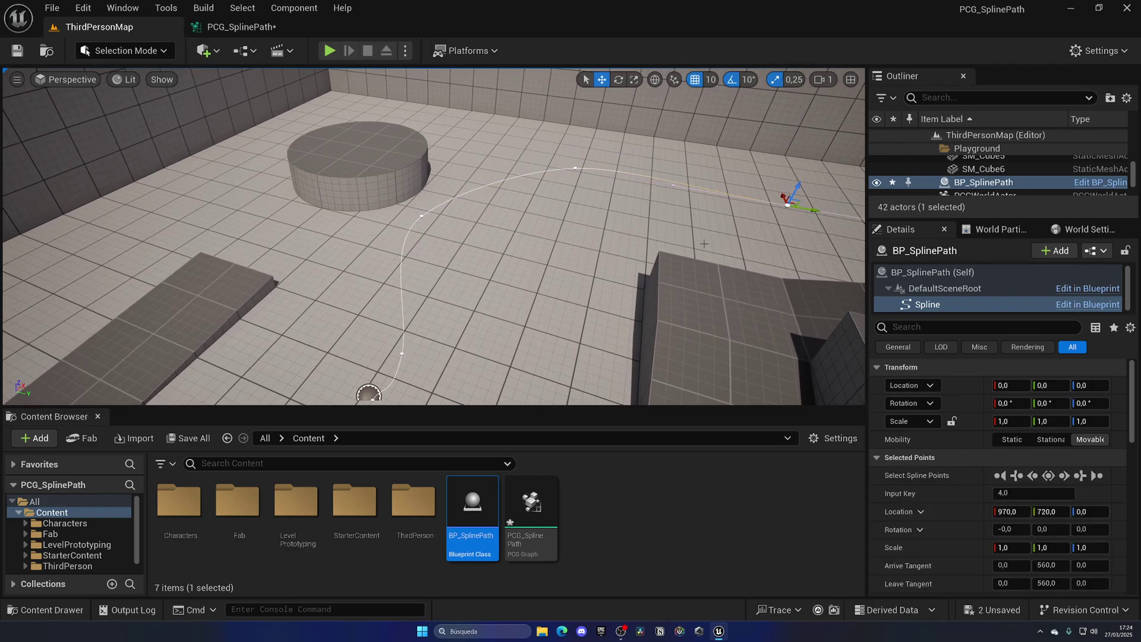
pyautogui.press('Escape')
pyautogui.moveTo(797, 199); pyautogui.dragTo(847, 184, button='right')
pyautogui.moveTo(369, 212); pyautogui.dragTo(368, 213, button='right')
pyautogui.press('q')
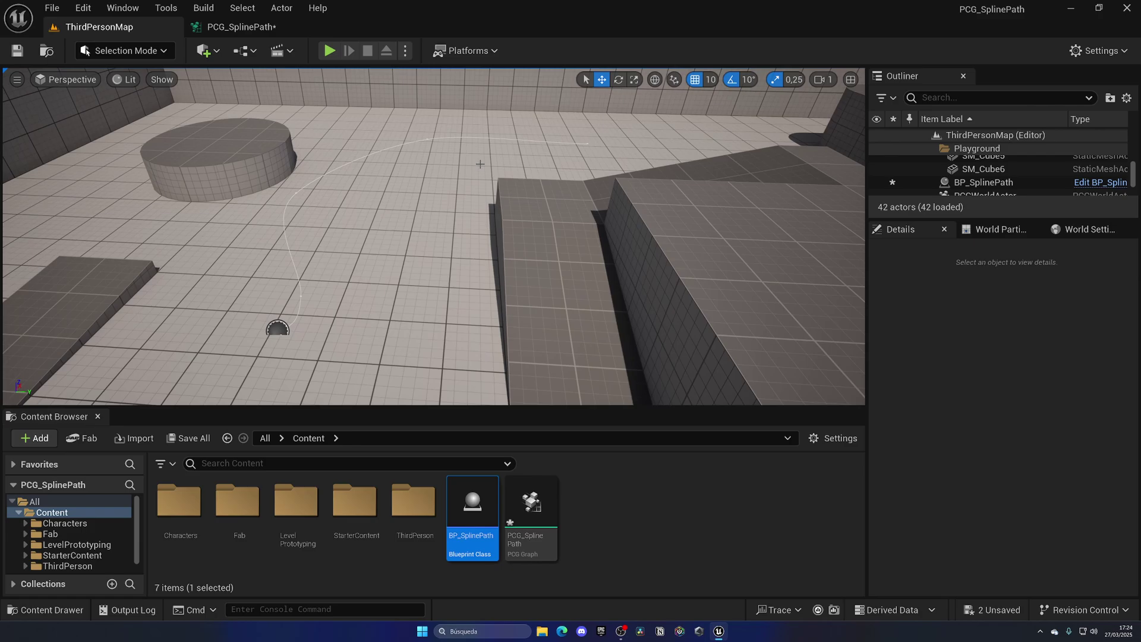
# Add a Get Spline Data node to the PCG_SplinePath graph and place it below the Input node
pyautogui.click(241, 26)
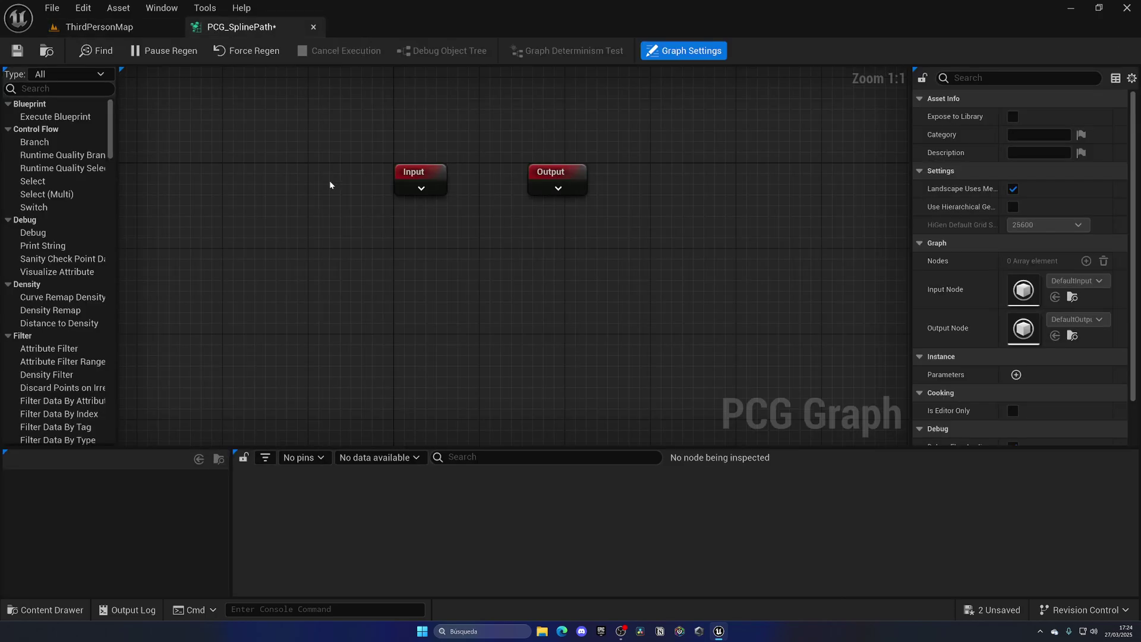
pyautogui.click(100, 27)
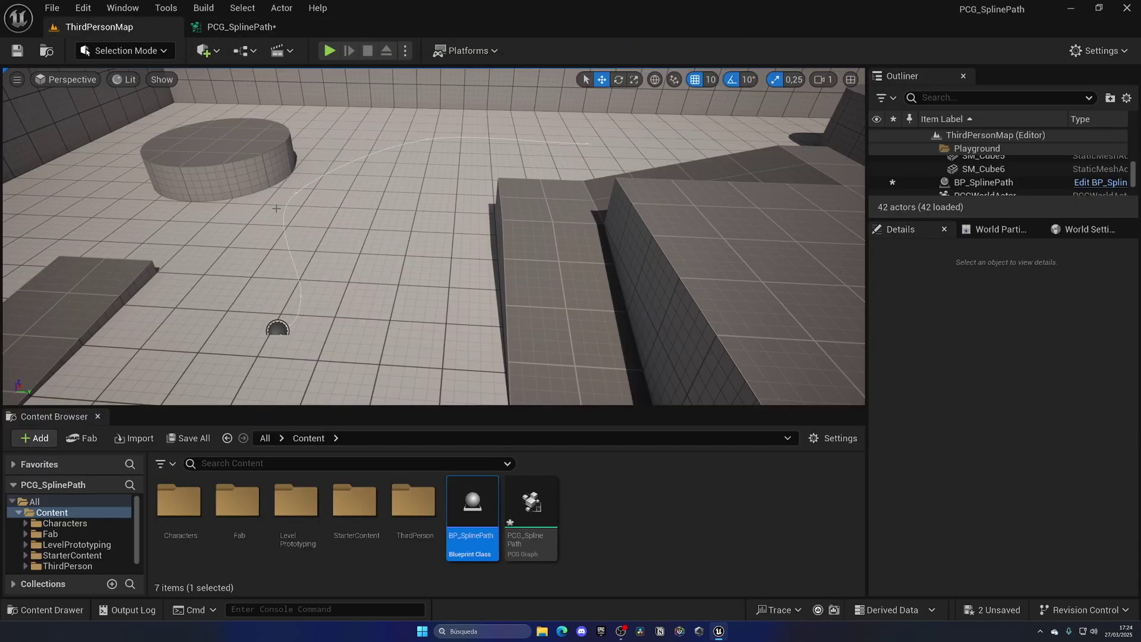
pyautogui.click(241, 27)
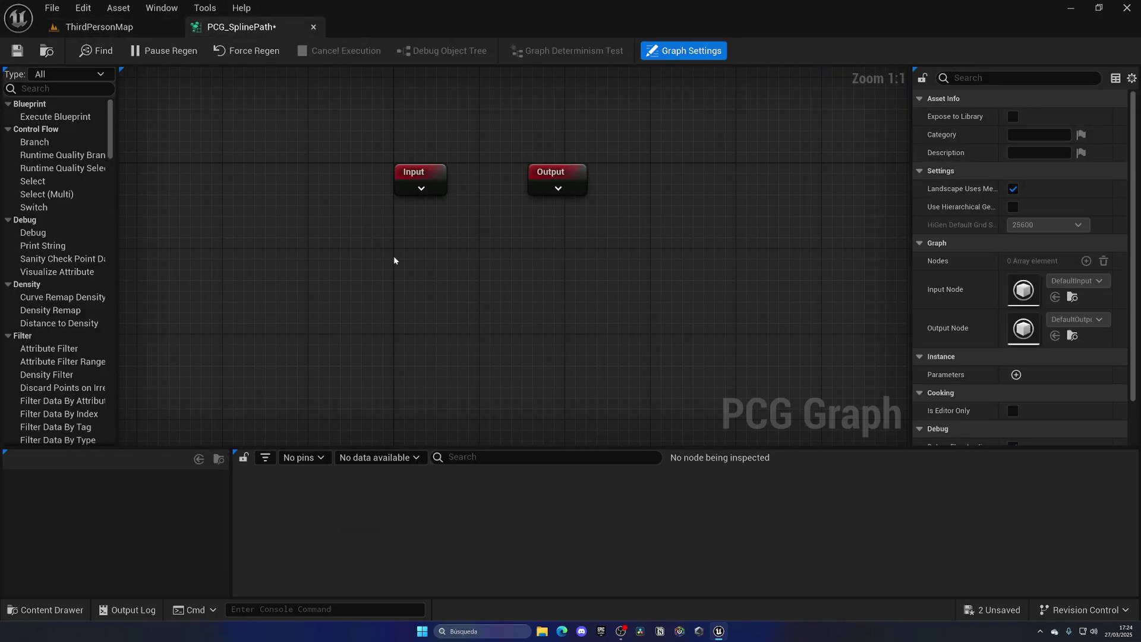
pyautogui.rightClick(317, 329)
pyautogui.write('get splñ')
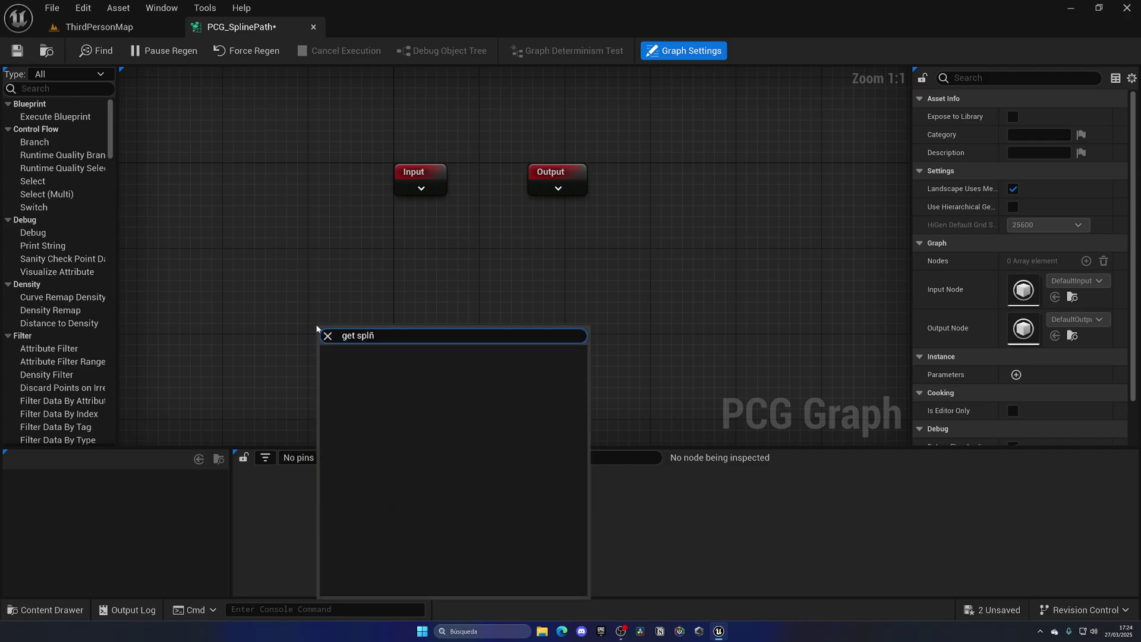
pyautogui.press('BackSpace')
pyautogui.press('Return')
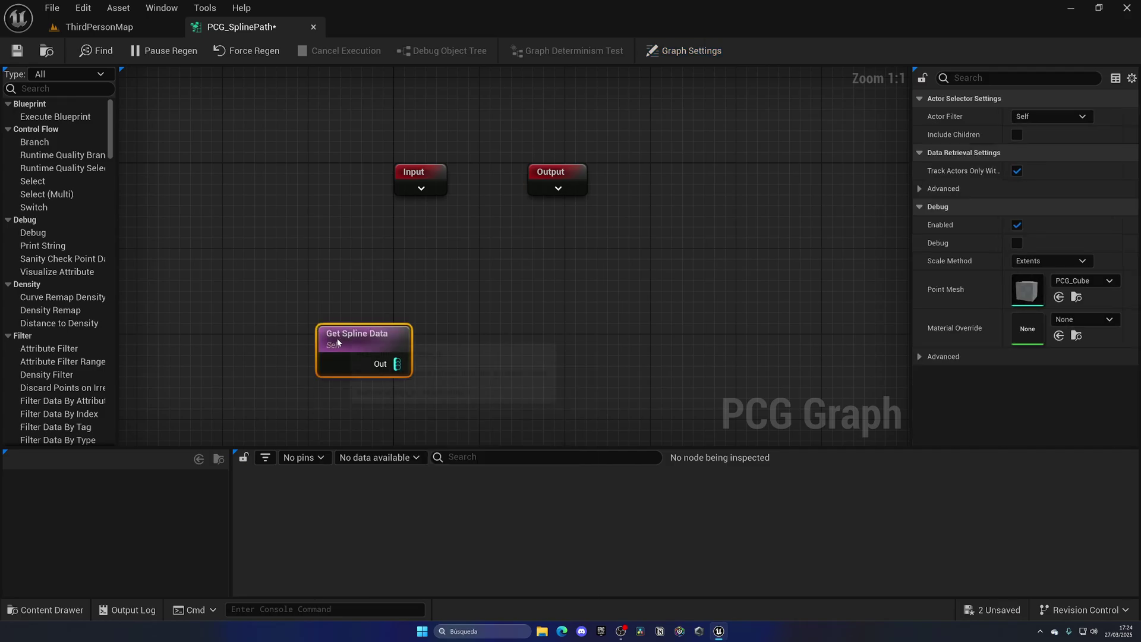
pyautogui.moveTo(348, 346); pyautogui.dragTo(340, 271)
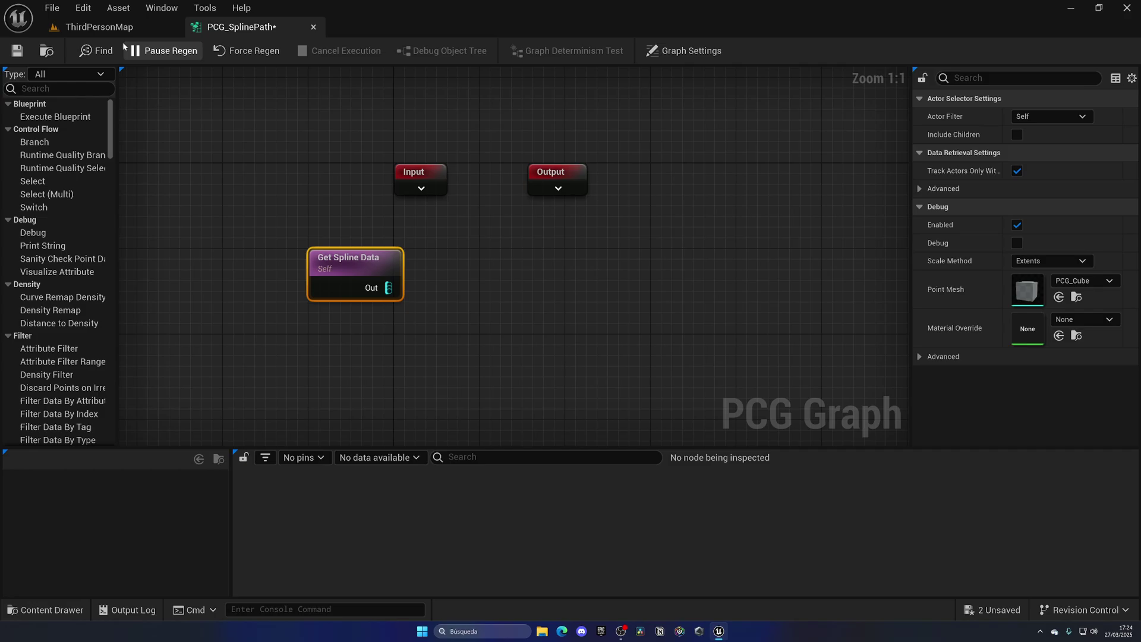
# Set Get Spline Data to filter All World Actors by class using BP_SplinePath, and save the graph
pyautogui.click(99, 27)
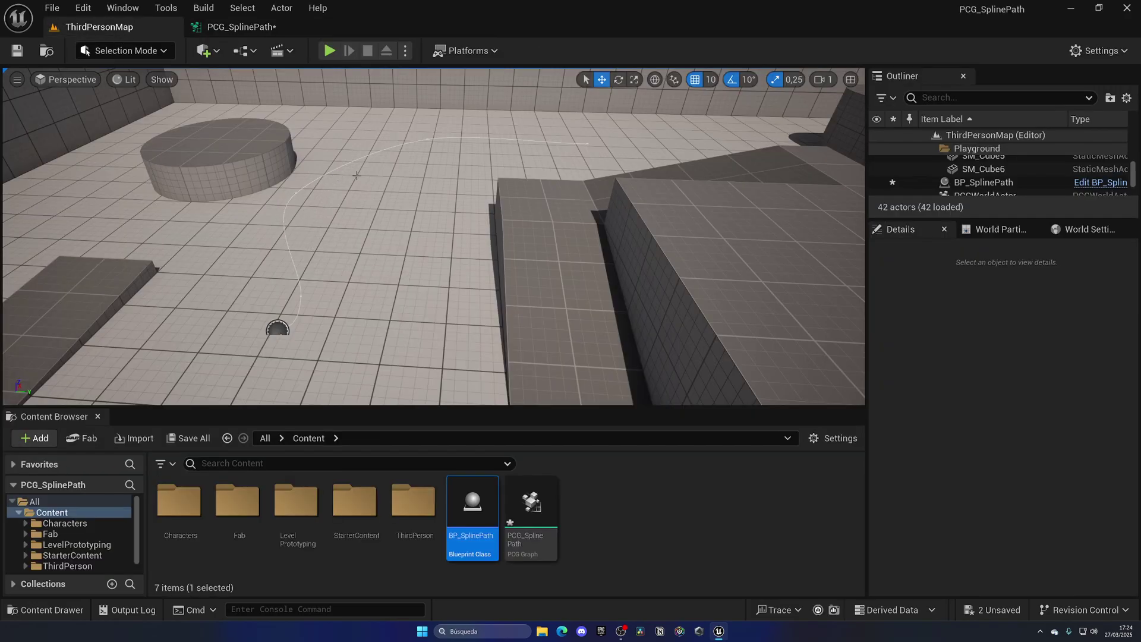
pyautogui.click(240, 26)
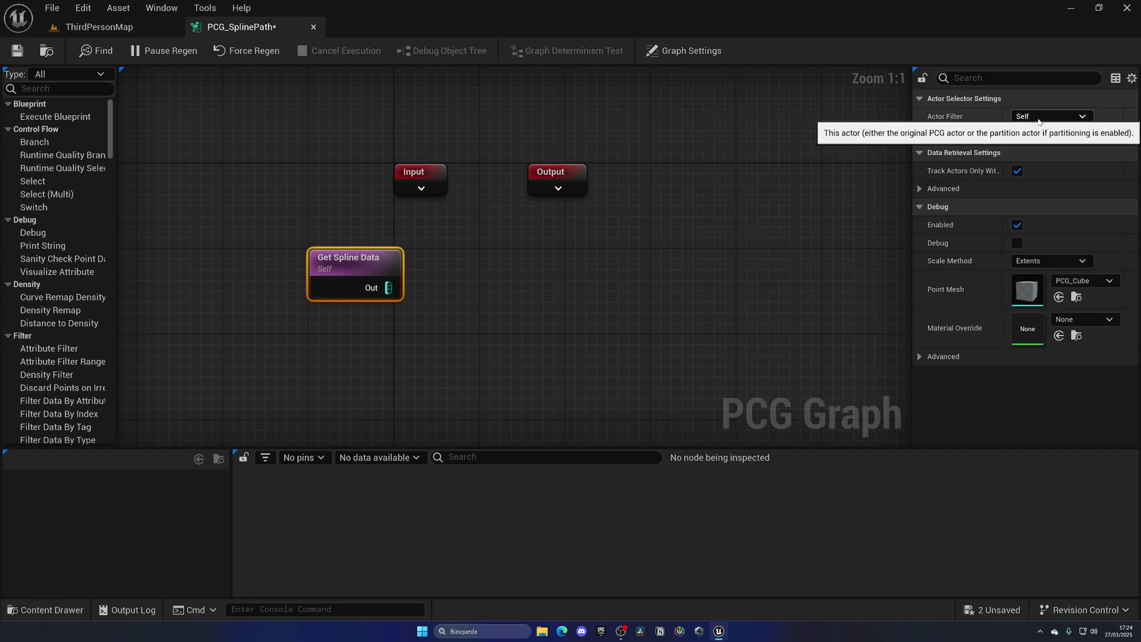
pyautogui.click(1038, 117)
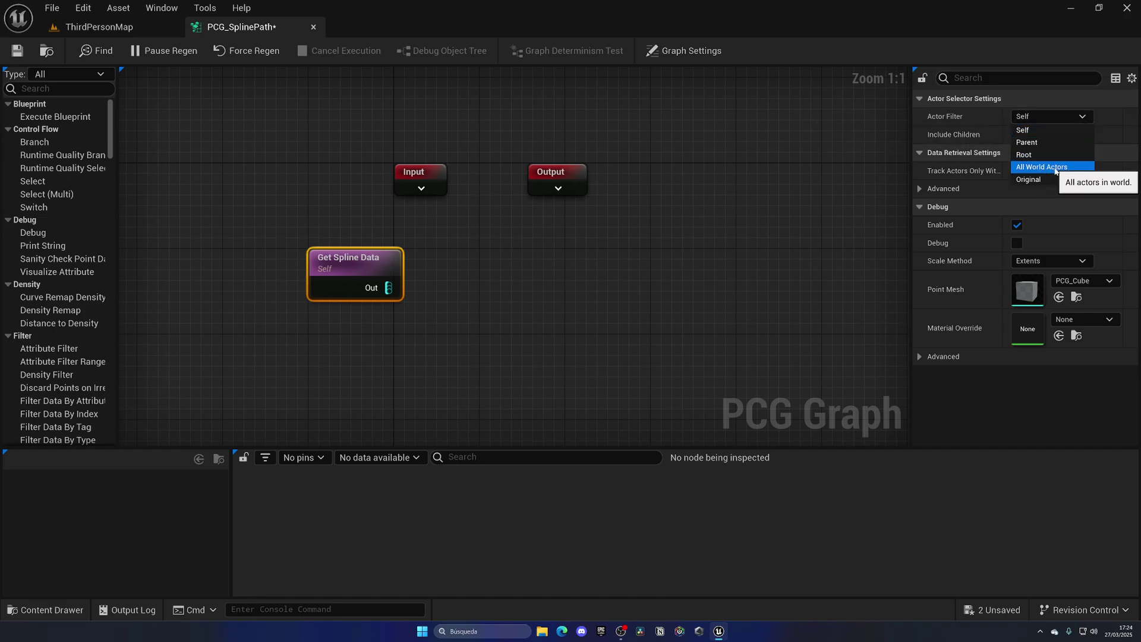
pyautogui.click(1053, 167)
pyautogui.click(1035, 153)
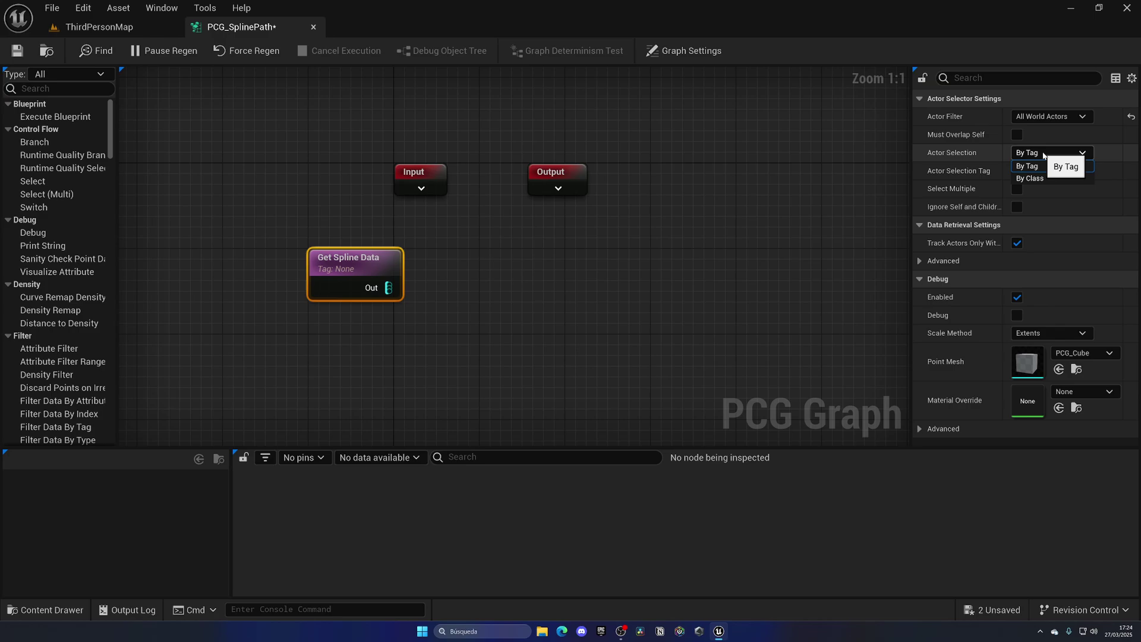
pyautogui.click(1031, 178)
pyautogui.click(1031, 172)
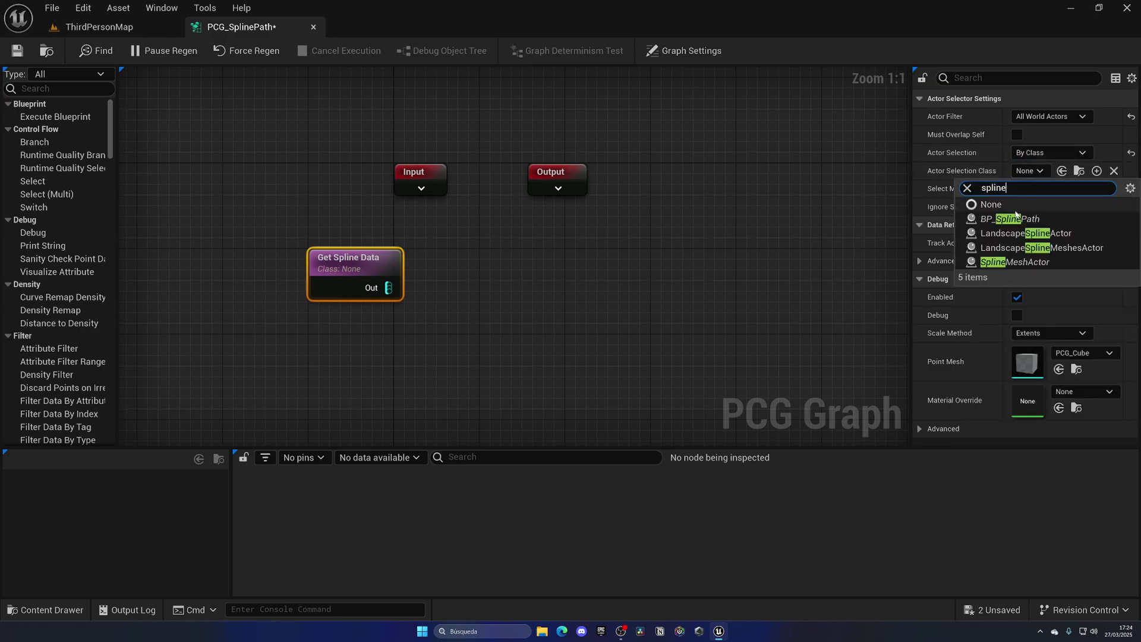
pyautogui.click(1011, 219)
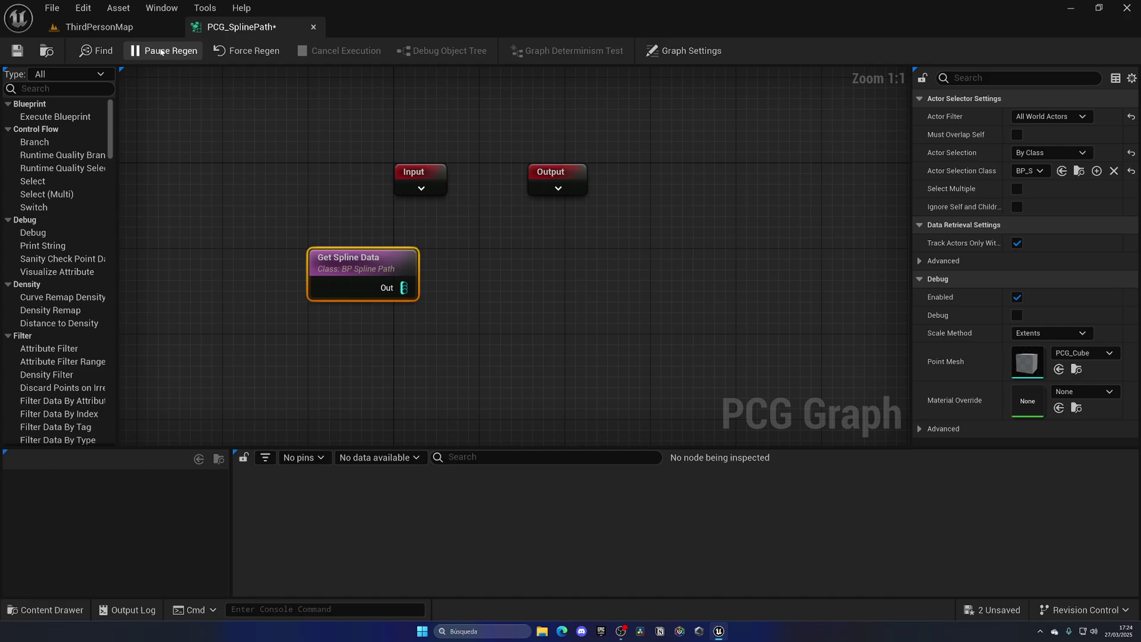
pyautogui.click(17, 50)
# Add a Spline Sampler node fed by the Get Spline Data output
pyautogui.click(99, 27)
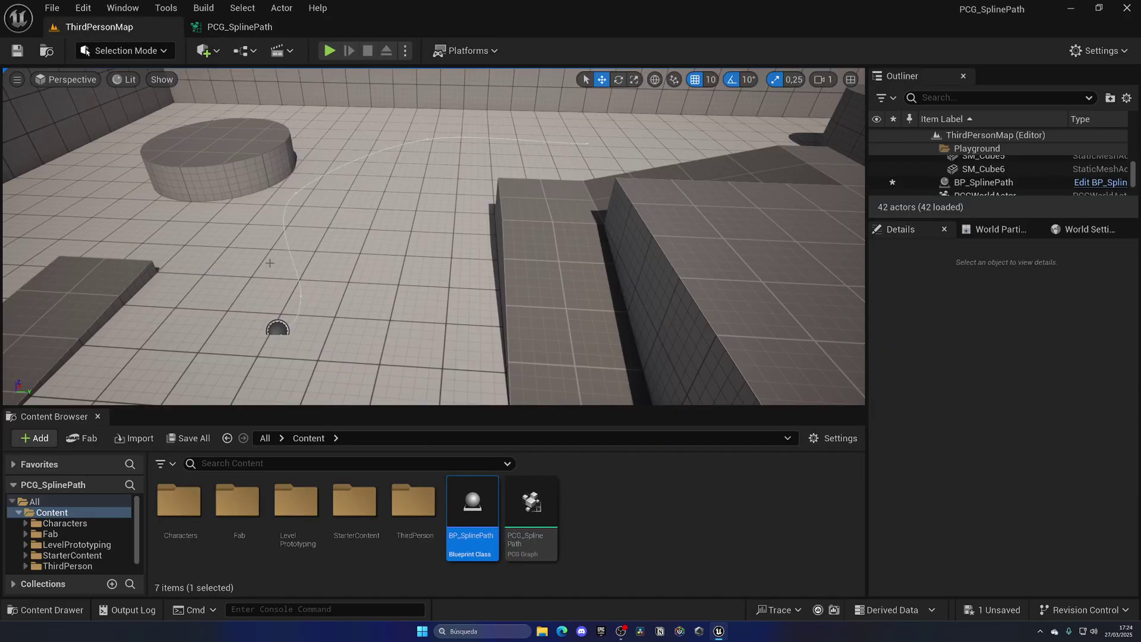
pyautogui.click(240, 27)
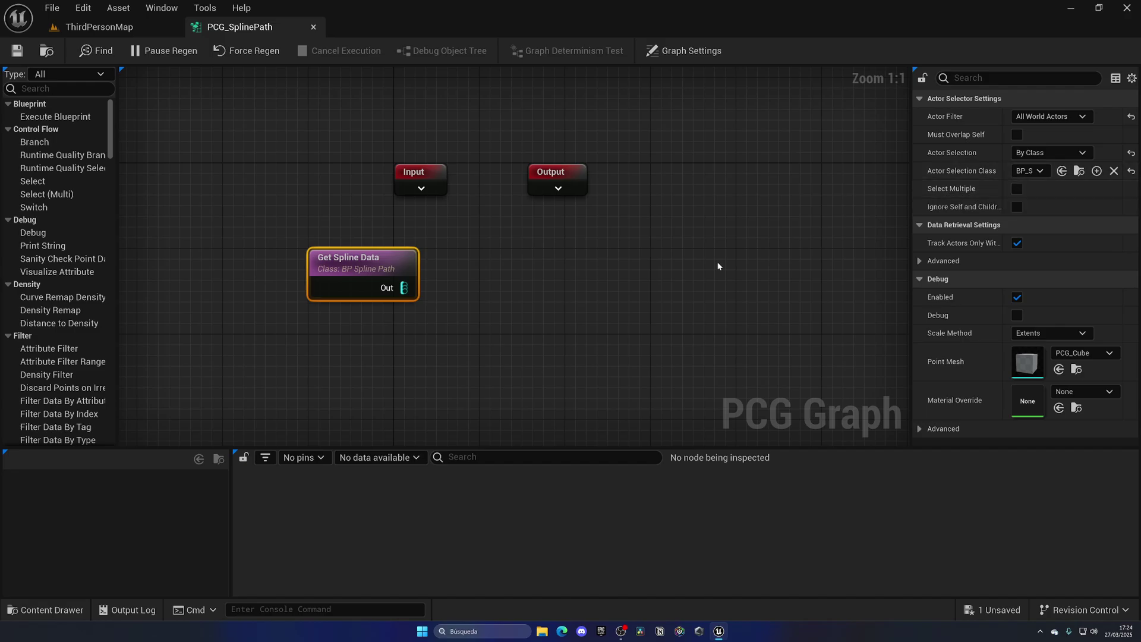
pyautogui.moveTo(403, 288); pyautogui.dragTo(506, 290)
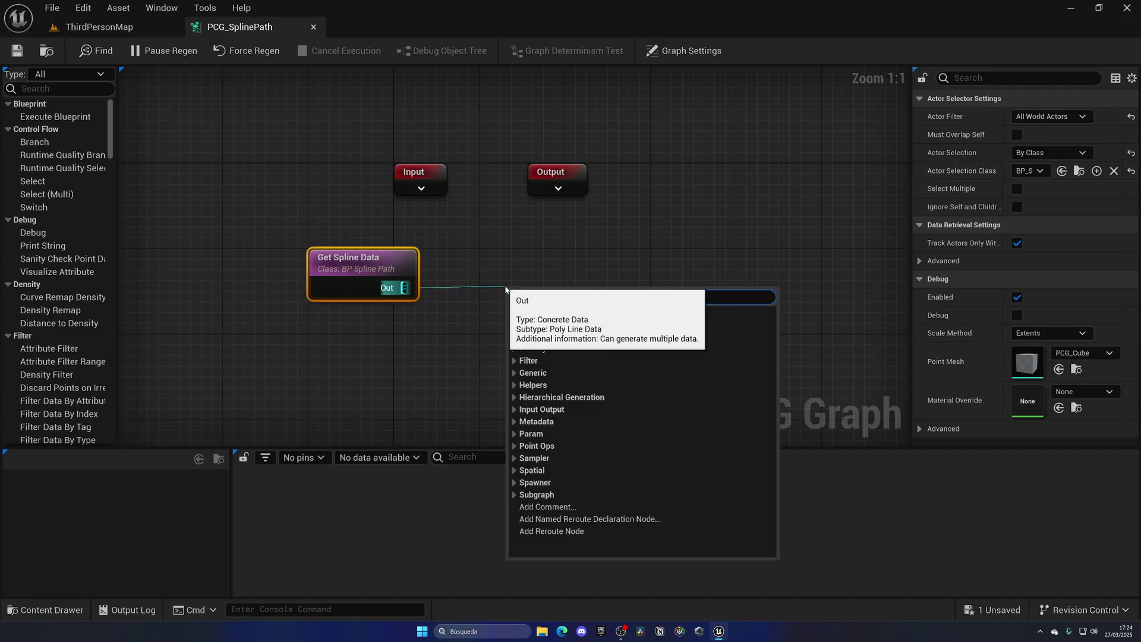
pyautogui.write('spline')
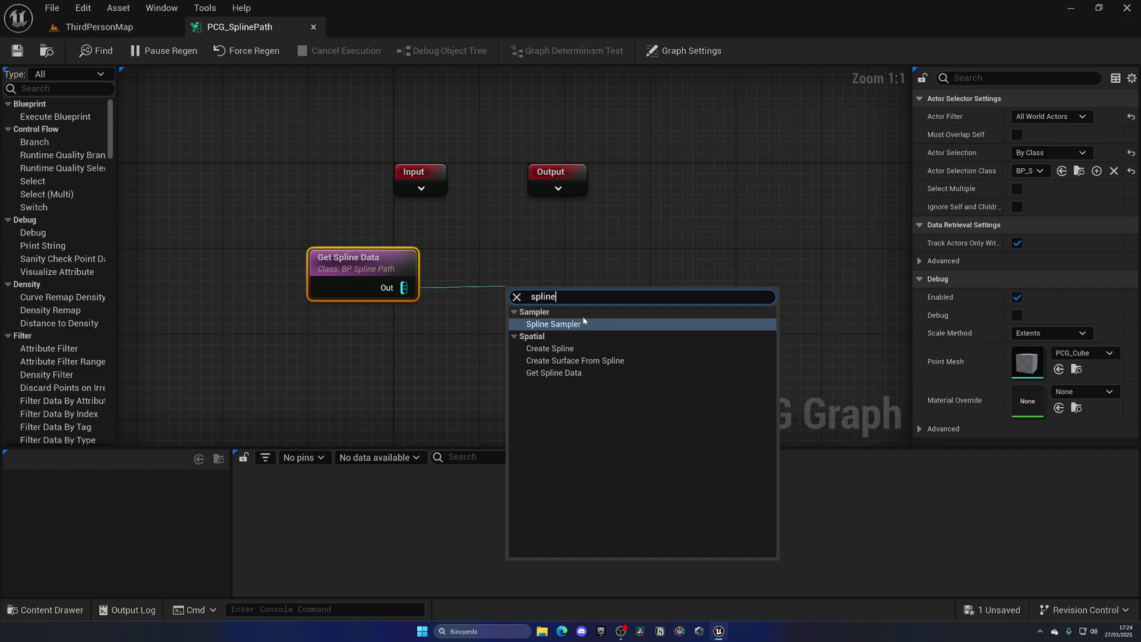
pyautogui.click(579, 325)
pyautogui.moveTo(534, 337); pyautogui.dragTo(482, 309, button='right')
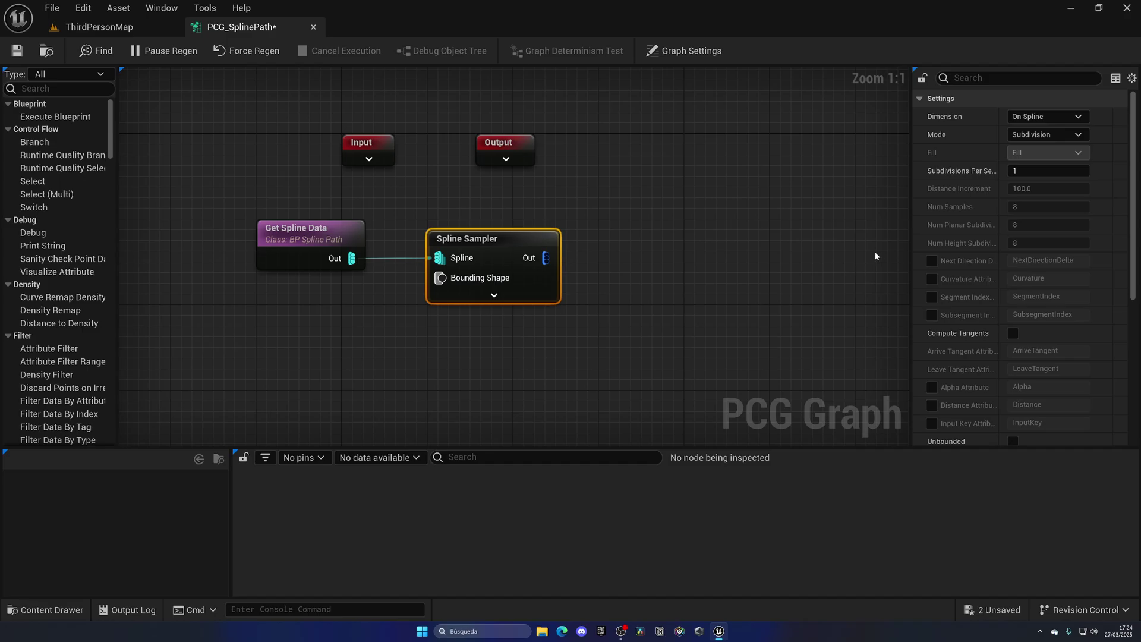
# Set the Spline Sampler's mode to Distance, enable Unbounded, and save the graph
pyautogui.click(1014, 118)
pyautogui.click(1011, 124)
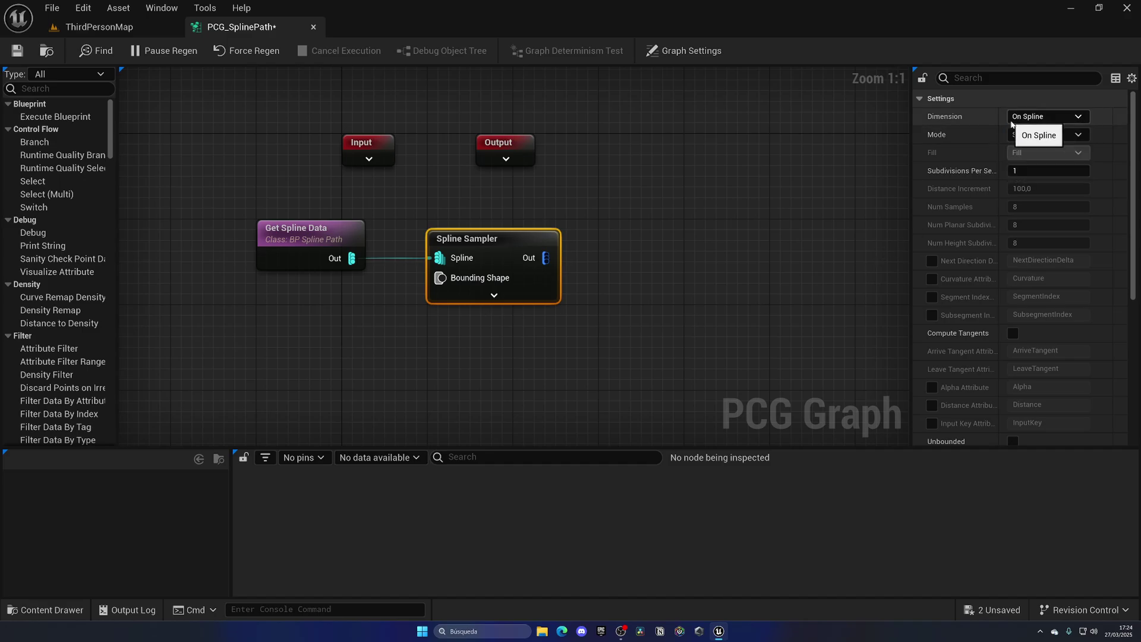
pyautogui.click(1038, 135)
pyautogui.click(1046, 158)
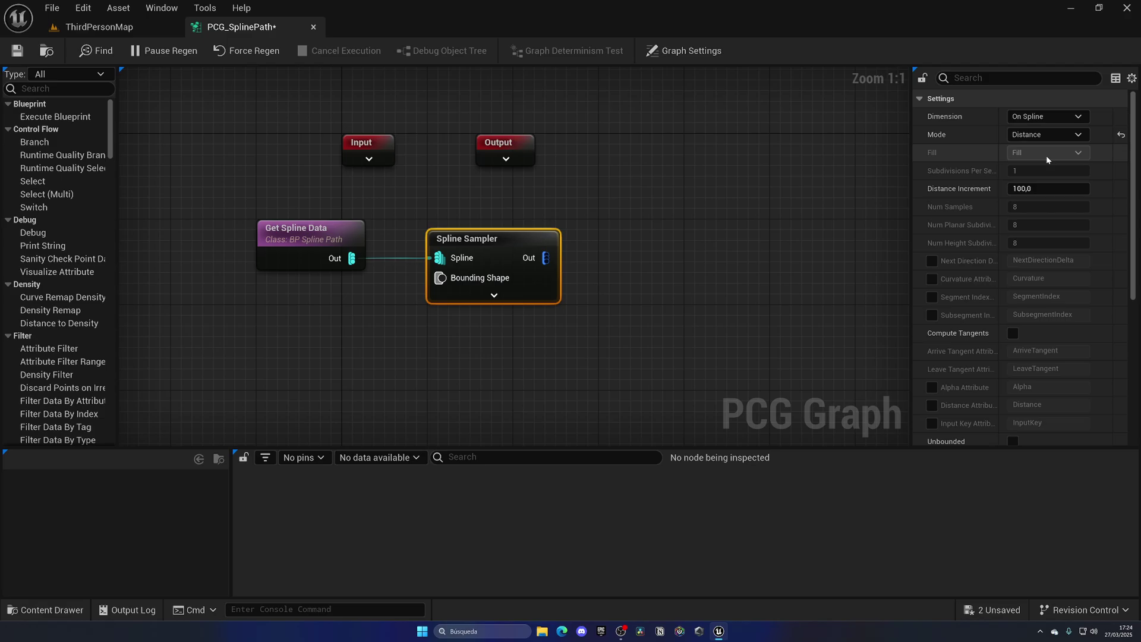
pyautogui.scroll(-2, 1035, 237)
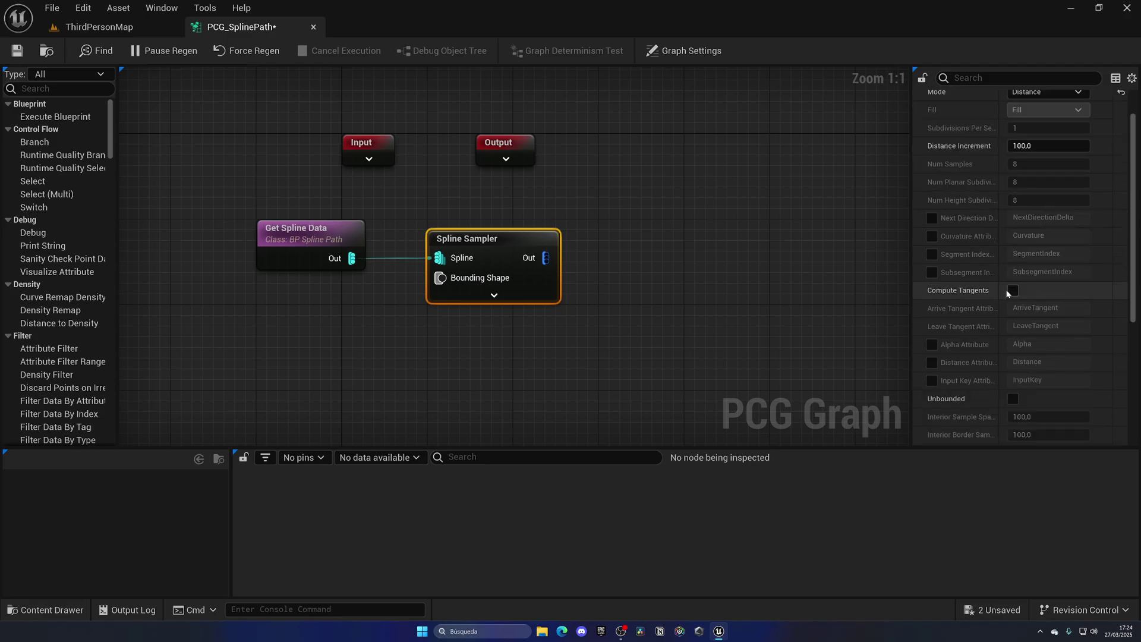
pyautogui.click(1014, 399)
pyautogui.click(17, 50)
# Place the PCG_SplinePath graph in the level beside the spline, at about 1840, 1080, 100
pyautogui.click(96, 26)
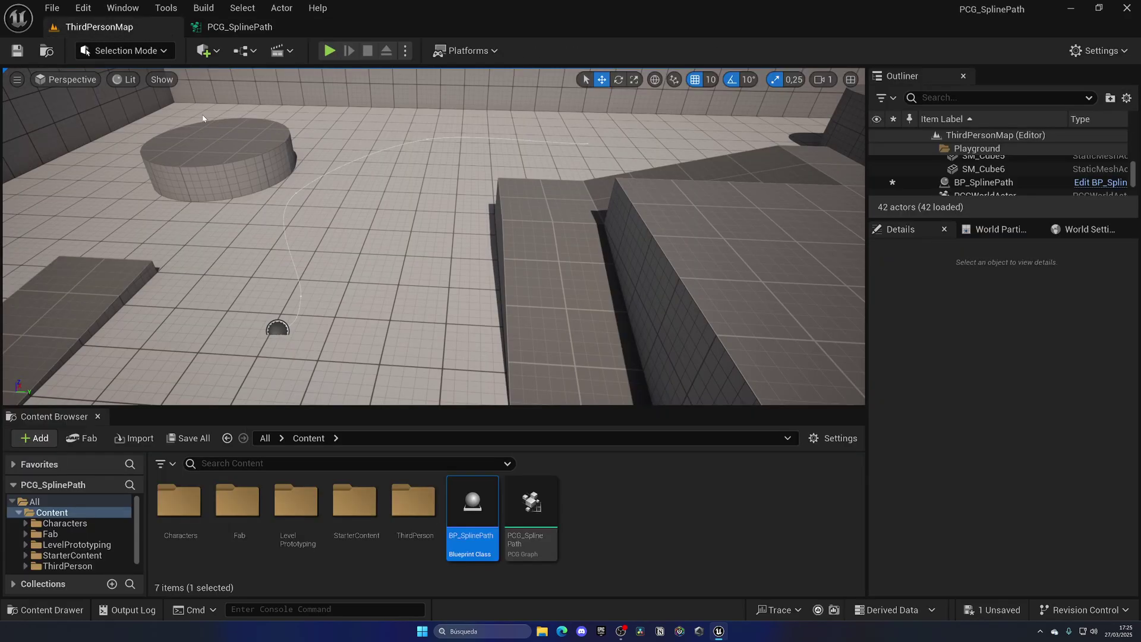
pyautogui.click(531, 502)
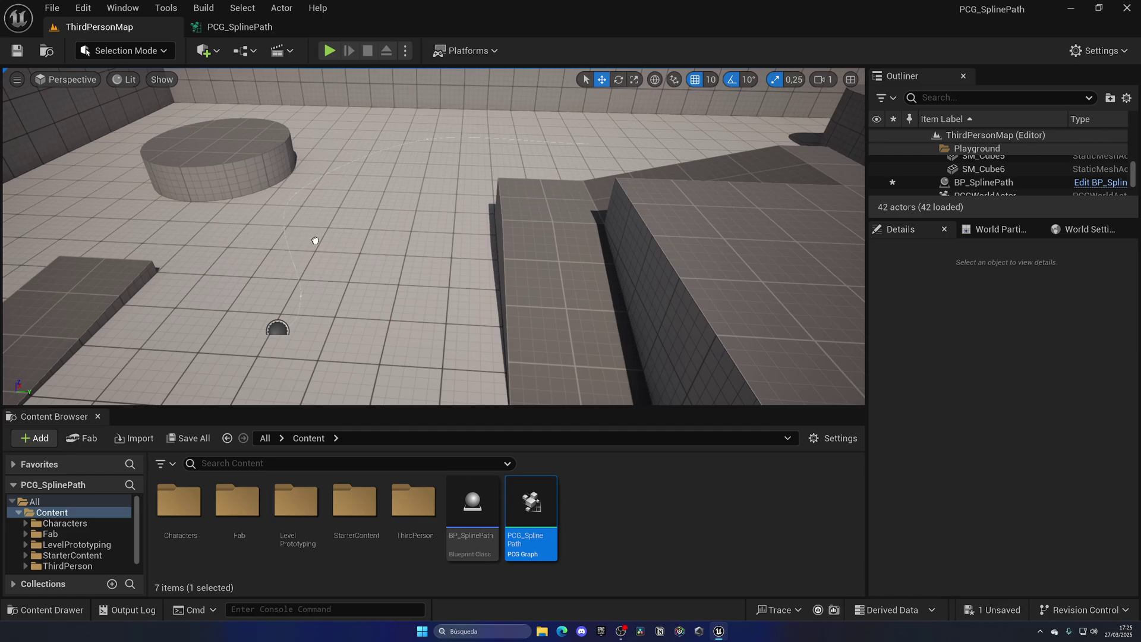
pyautogui.moveTo(315, 241); pyautogui.dragTo(313, 243)
pyautogui.scroll(-3, 971, 187)
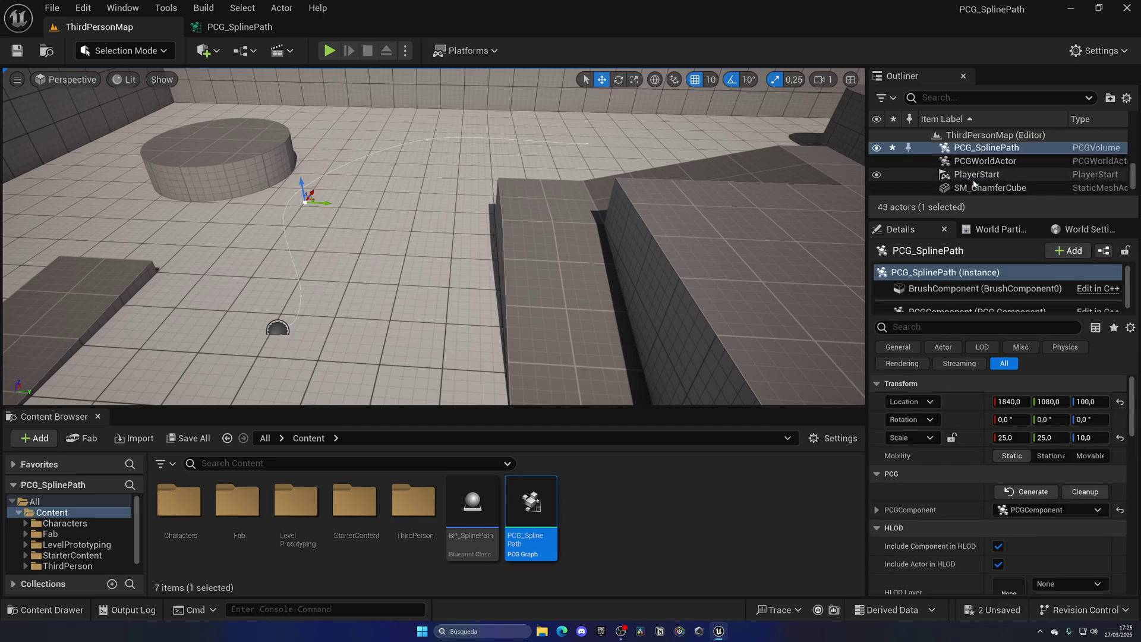
pyautogui.scroll(2, 1001, 172)
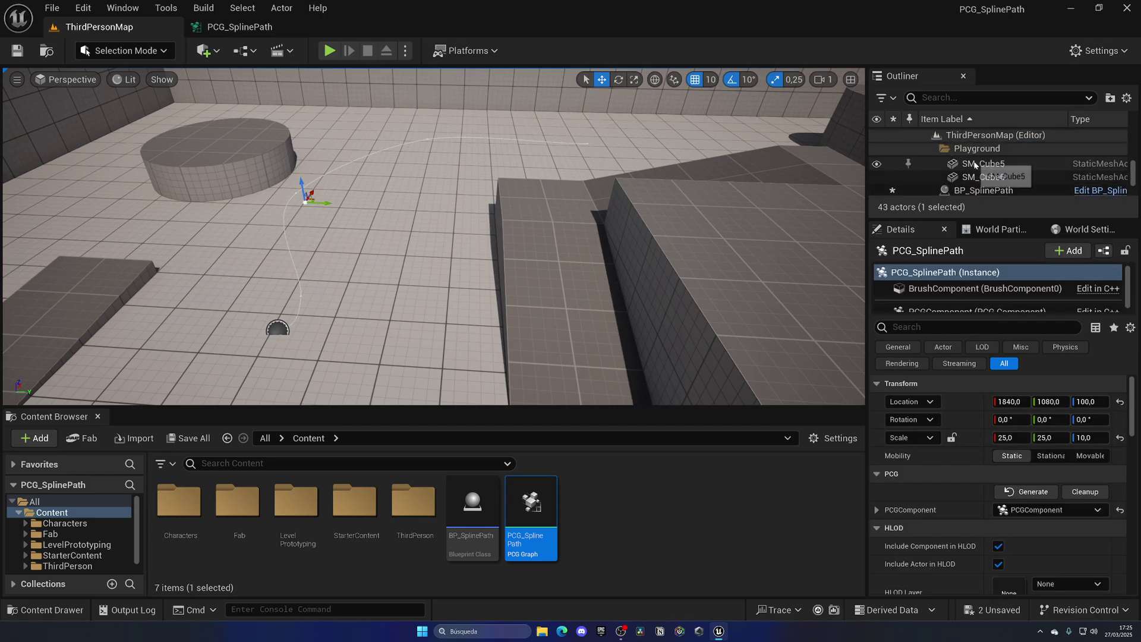
# Add a Static Mesh Spawner node connected to the Spline Sampler's output in the PCG graph
pyautogui.click(255, 27)
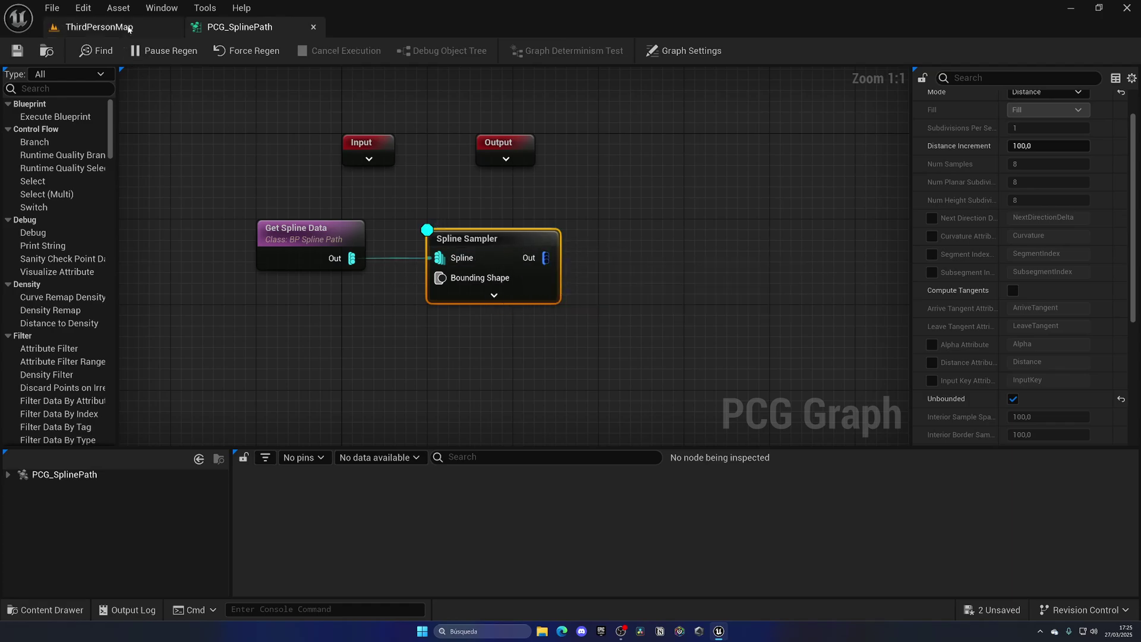
pyautogui.click(126, 27)
pyautogui.moveTo(461, 222); pyautogui.dragTo(413, 267, button='right')
pyautogui.click(250, 26)
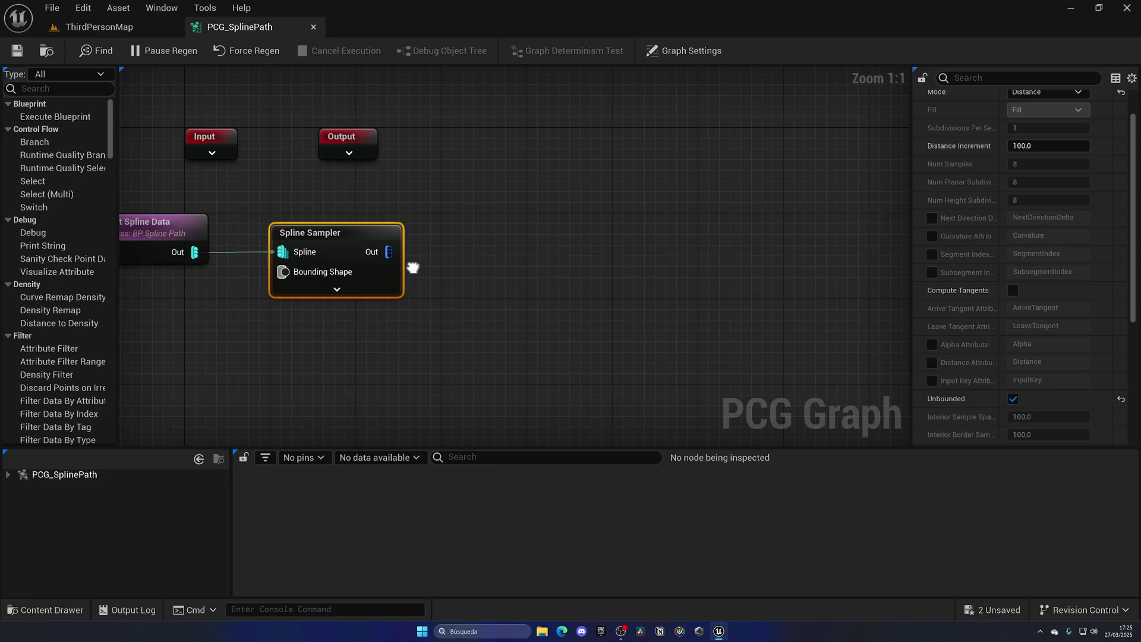
pyautogui.moveTo(388, 252); pyautogui.dragTo(457, 252)
pyautogui.write('stat')
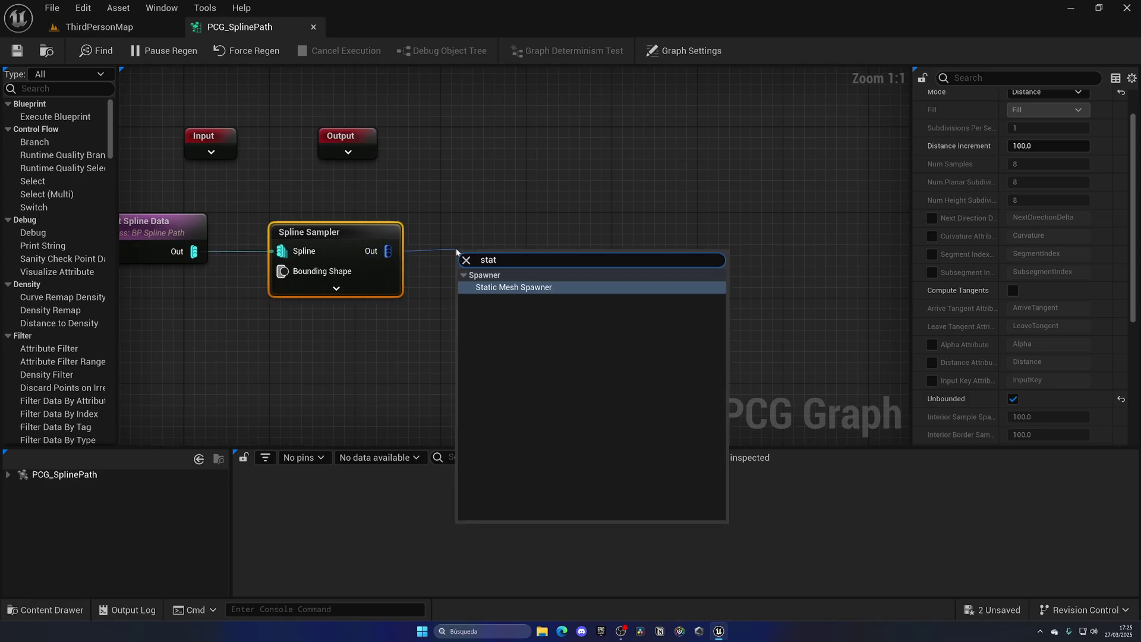
pyautogui.press('Return')
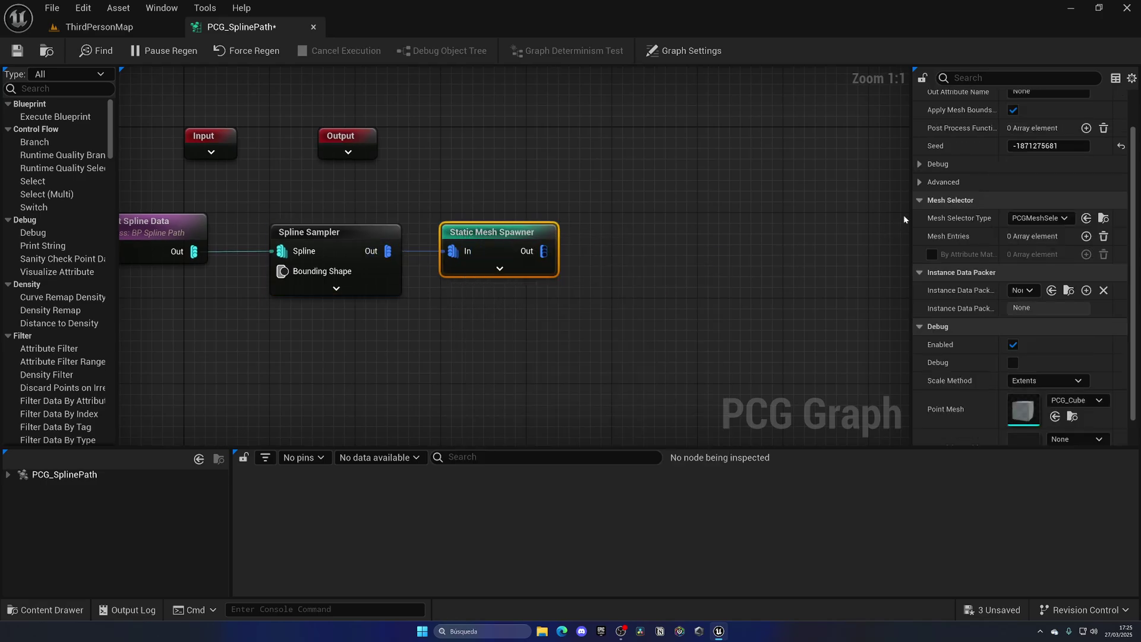
# Add a mesh entry using 1M_CubeWithSocket to the Static Mesh Spawner, save the graph, and inspect the generated path in the level
pyautogui.click(1087, 237)
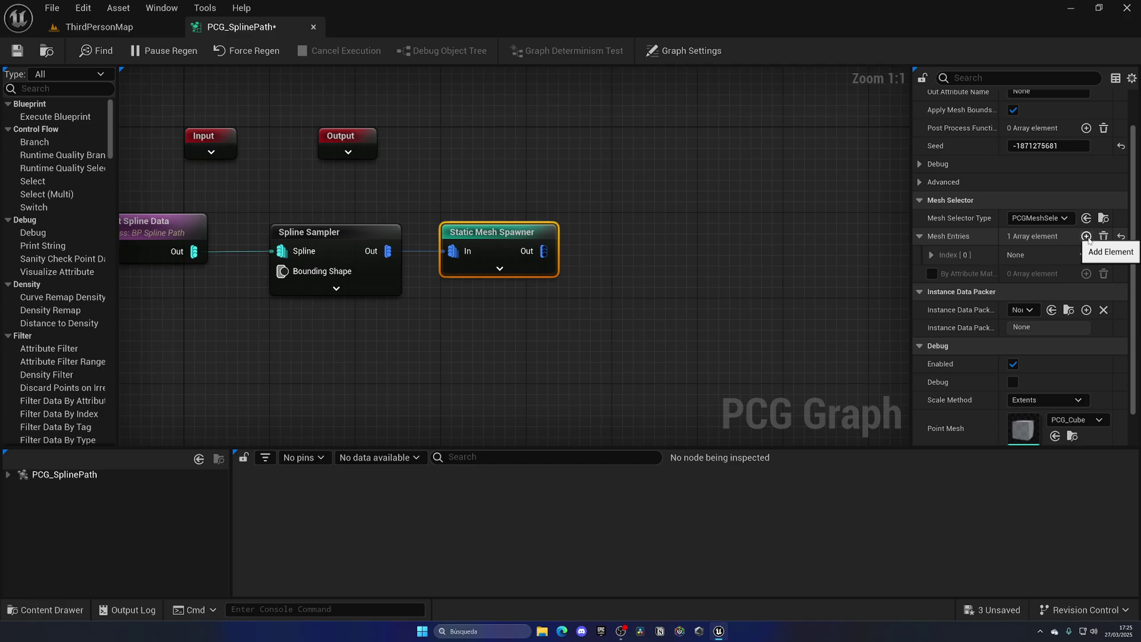
pyautogui.click(941, 274)
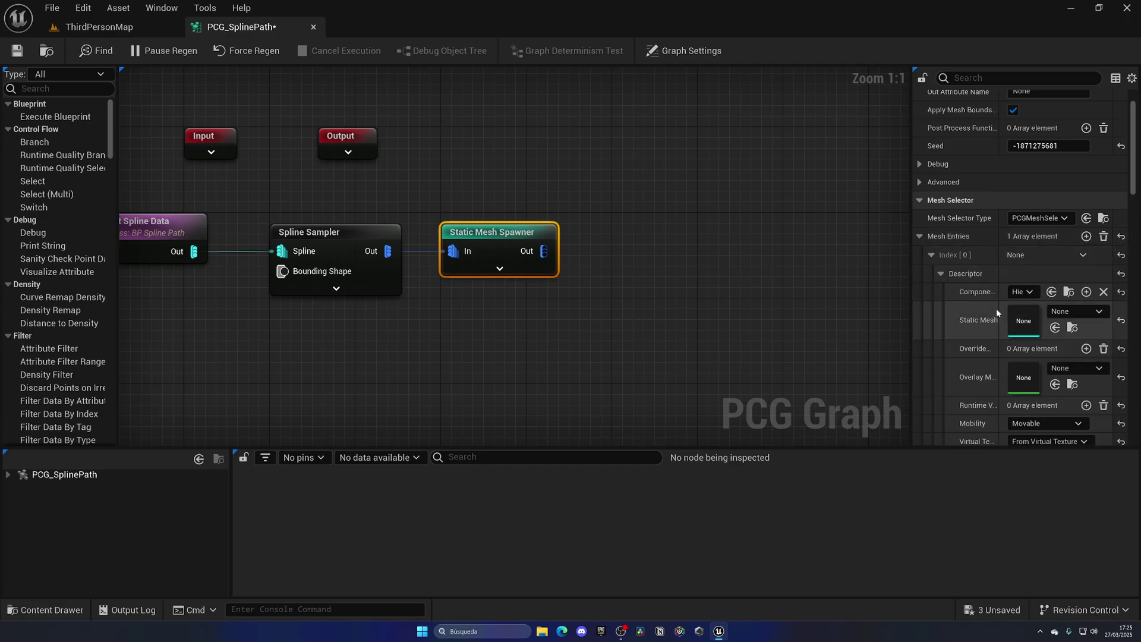
pyautogui.click(1077, 310)
pyautogui.click(1035, 462)
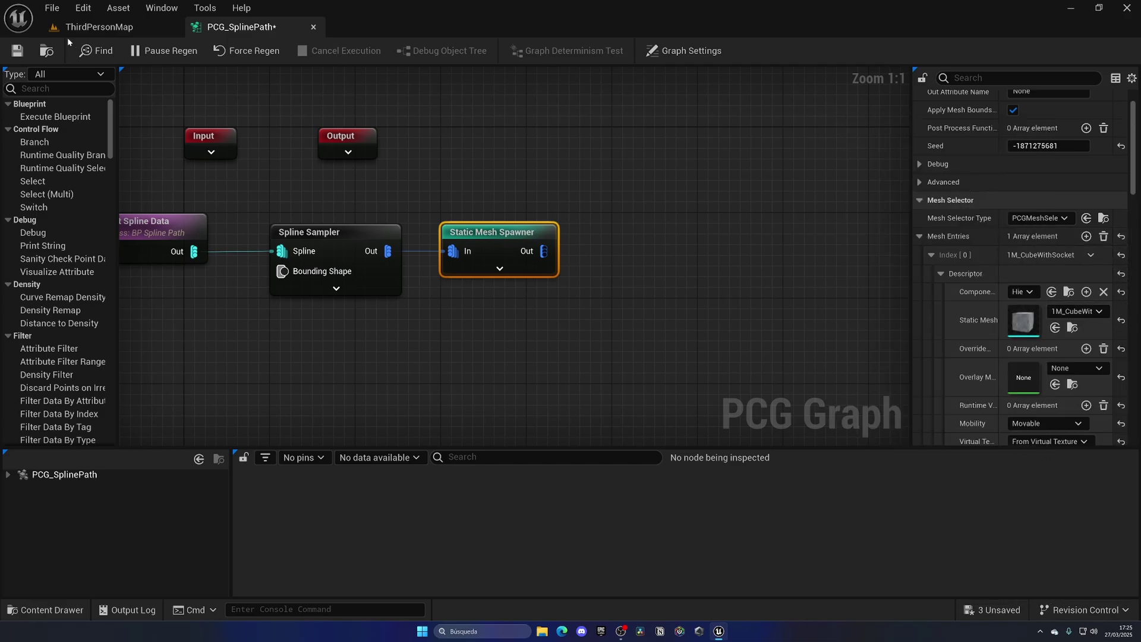
pyautogui.click(99, 26)
pyautogui.moveTo(416, 124); pyautogui.dragTo(499, 119, button='right')
pyautogui.moveTo(399, 160)
pyautogui.mouseDown(button='right')
pyautogui.moveTo(395, 177)
pyautogui.moveTo(400, 160)
pyautogui.mouseUp(button='right')
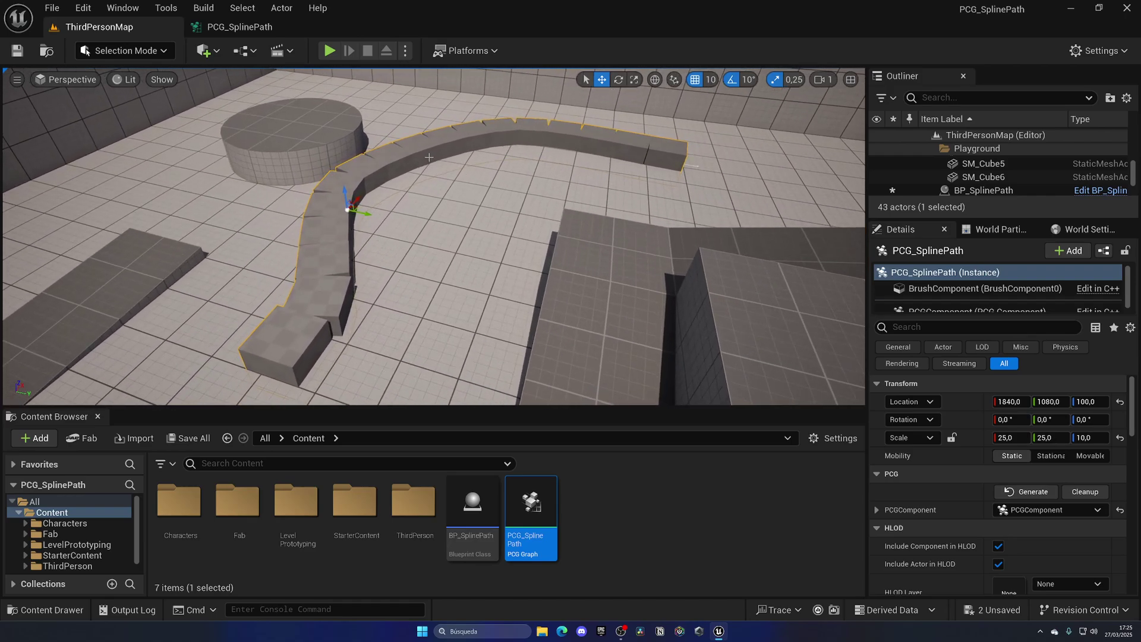
# Try a Spline Sampler distance increment of 500, check the spacing in the level, and restore the increment to 100
pyautogui.click(258, 31)
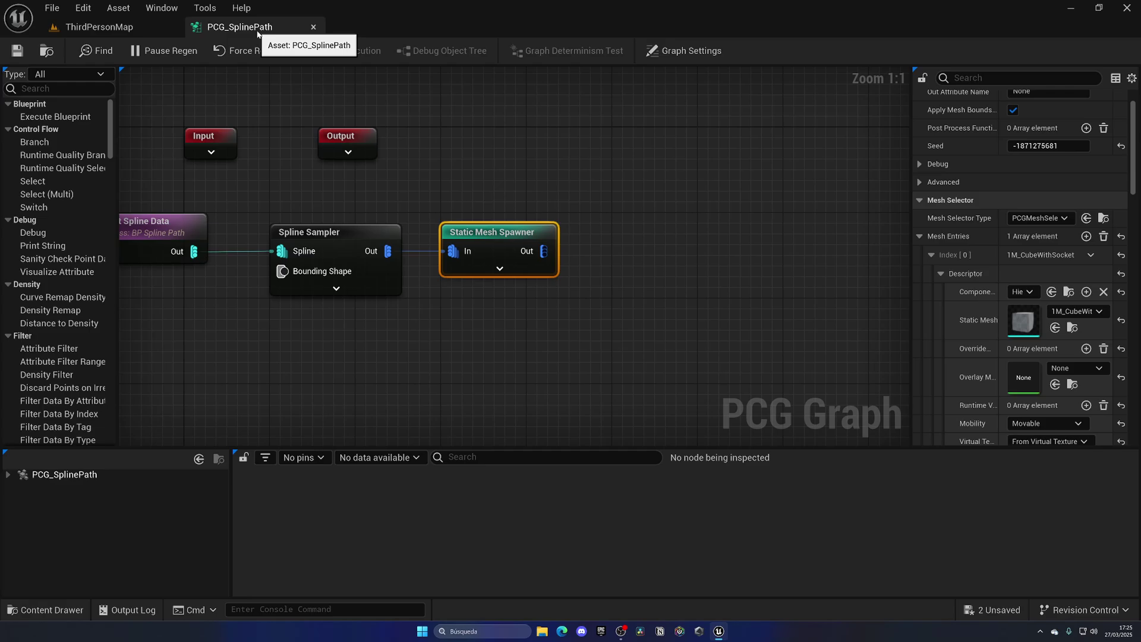
pyautogui.click(348, 233)
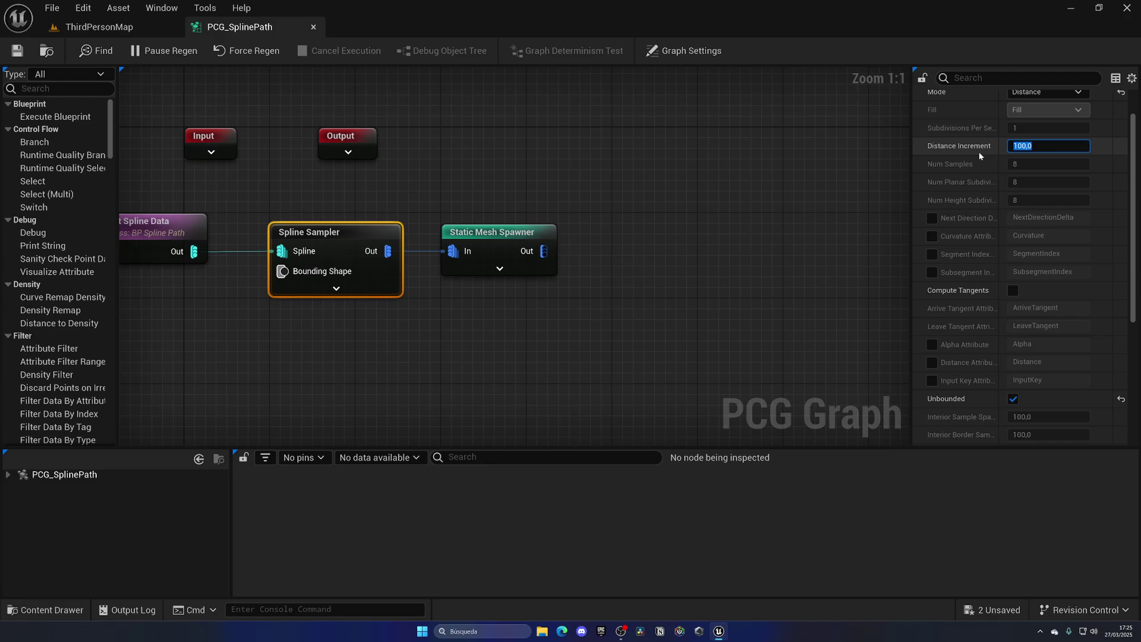
pyautogui.click(17, 52)
pyautogui.click(110, 28)
pyautogui.click(240, 26)
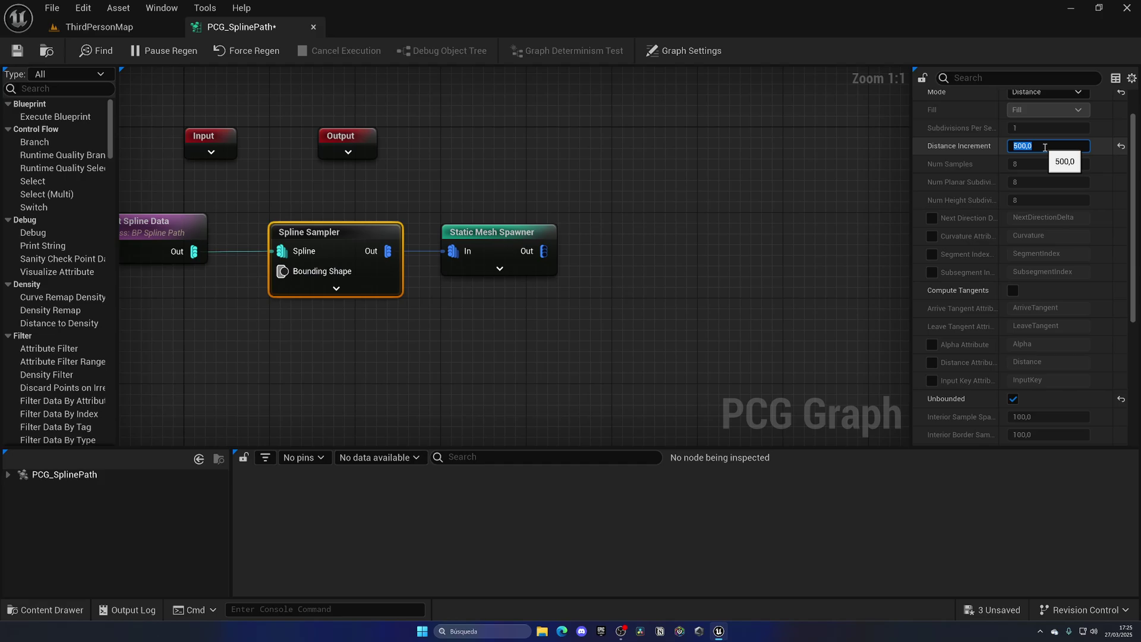
pyautogui.click(154, 28)
pyautogui.click(237, 27)
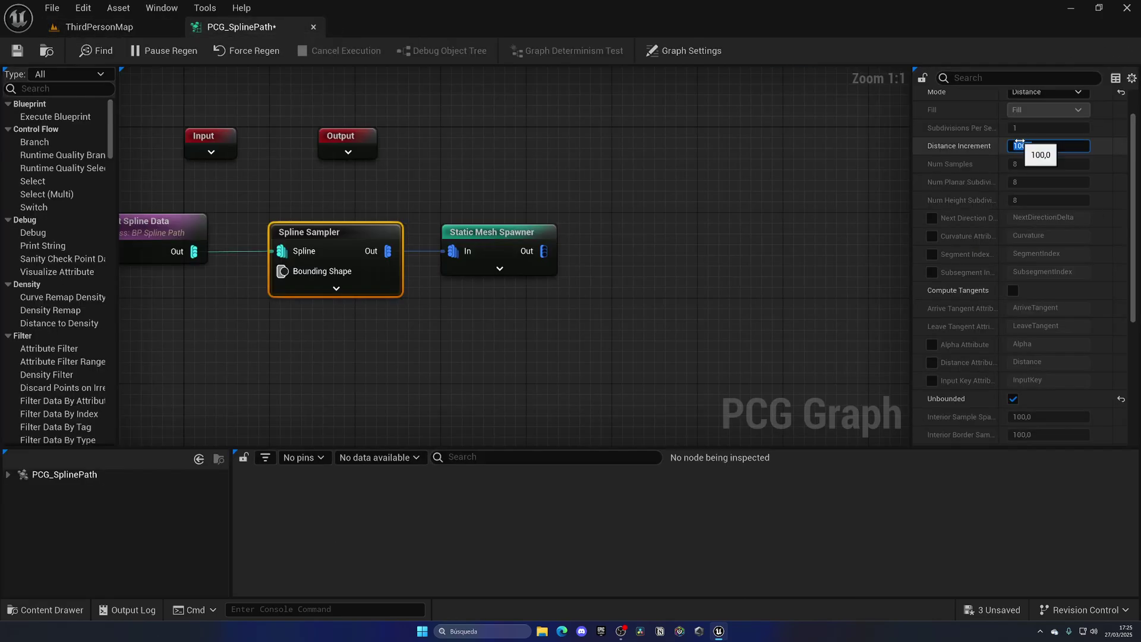
# Move the Static Mesh Spawner away from the Spline Sampler and insert a second Static Mesh Spawner between them
pyautogui.moveTo(493, 233); pyautogui.dragTo(705, 233)
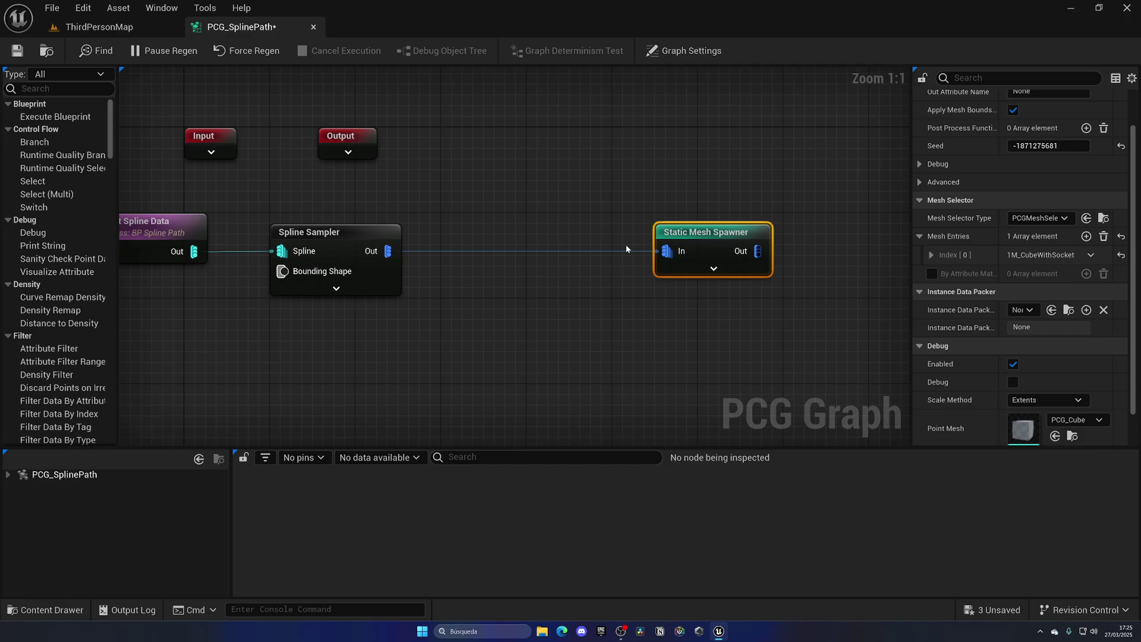
pyautogui.moveTo(415, 254); pyautogui.dragTo(434, 250)
pyautogui.write('stat')
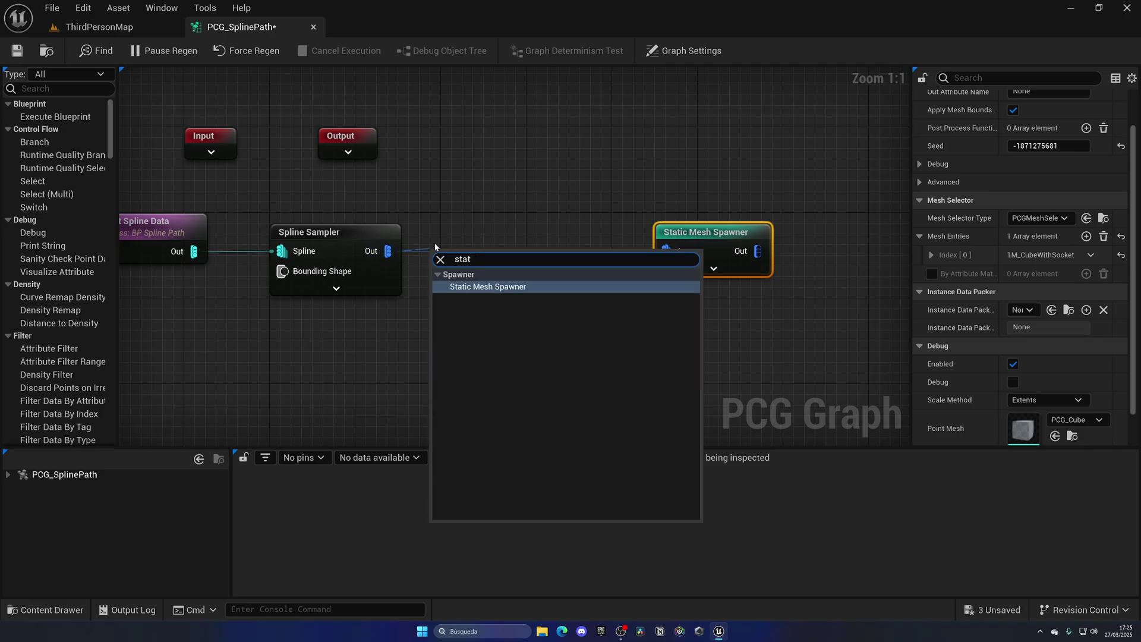
pyautogui.click(481, 287)
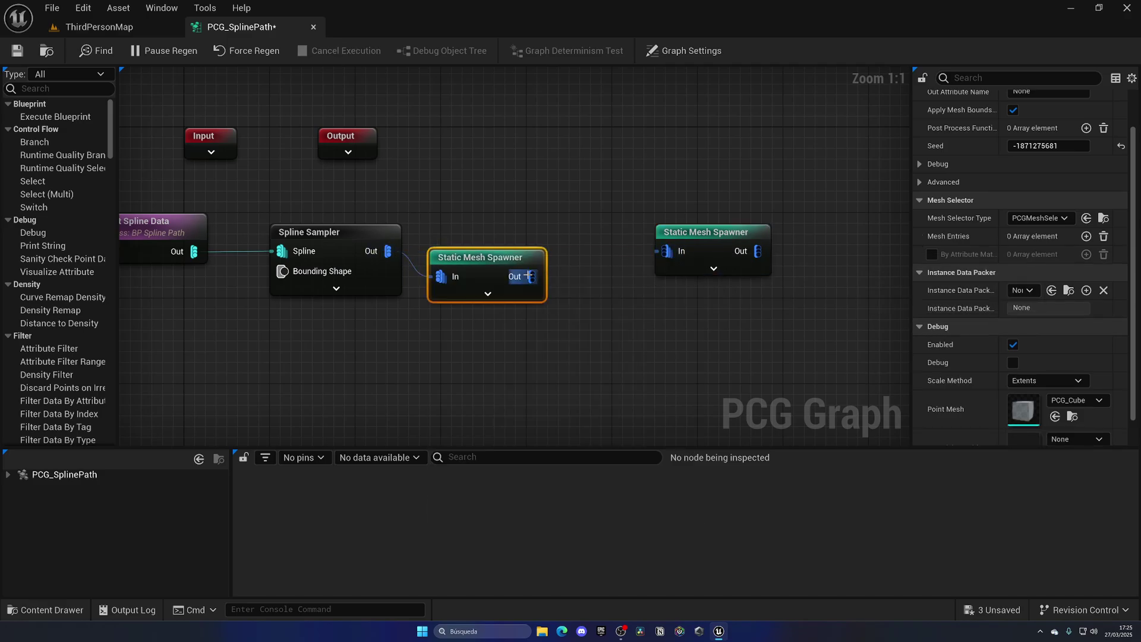
pyautogui.moveTo(676, 249); pyautogui.dragTo(675, 250)
pyautogui.moveTo(494, 256); pyautogui.dragTo(538, 231)
pyautogui.moveTo(693, 242); pyautogui.dragTo(672, 243)
# Delete the empty Static Mesh Spawner between the Spline Sampler and the original spawner
pyautogui.click(516, 232)
pyautogui.scroll(2, 1011, 232)
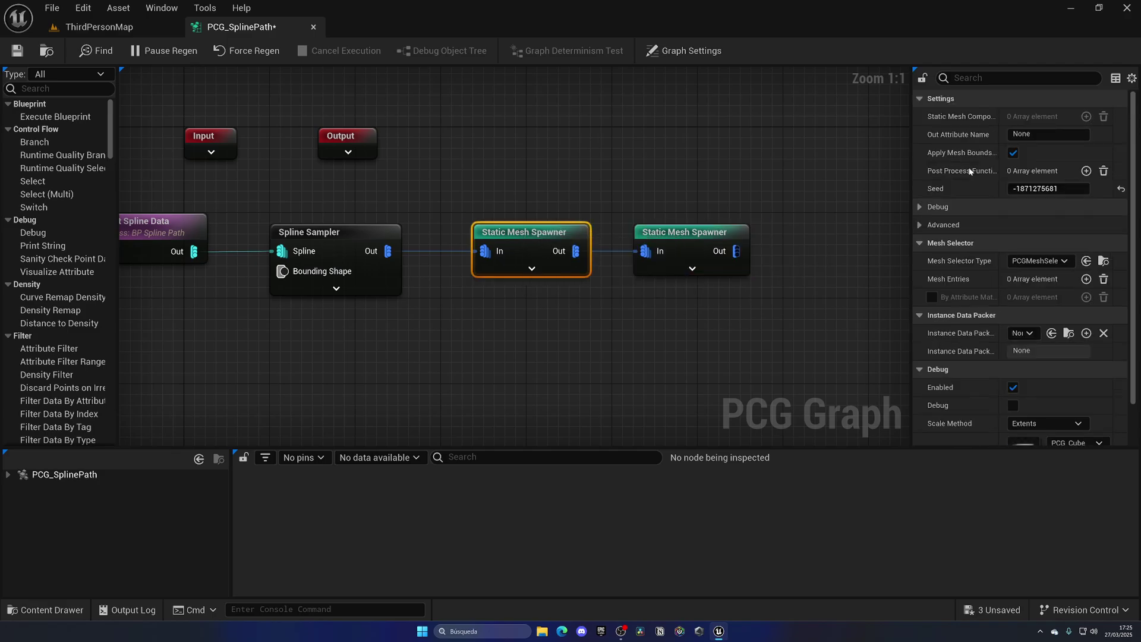
pyautogui.press('Delete')
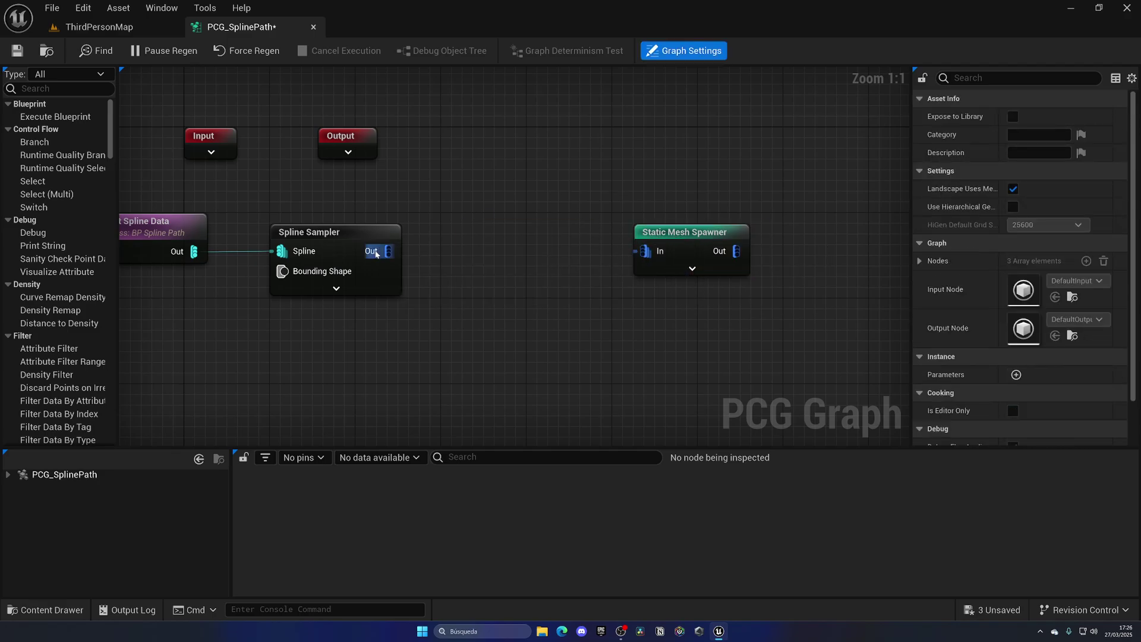
# Insert a Transform Points node between the Spline Sampler and the Static Mesh Spawner and align it with them
pyautogui.moveTo(387, 251); pyautogui.dragTo(471, 242)
pyautogui.write('t')
pyautogui.press('BackSpace')
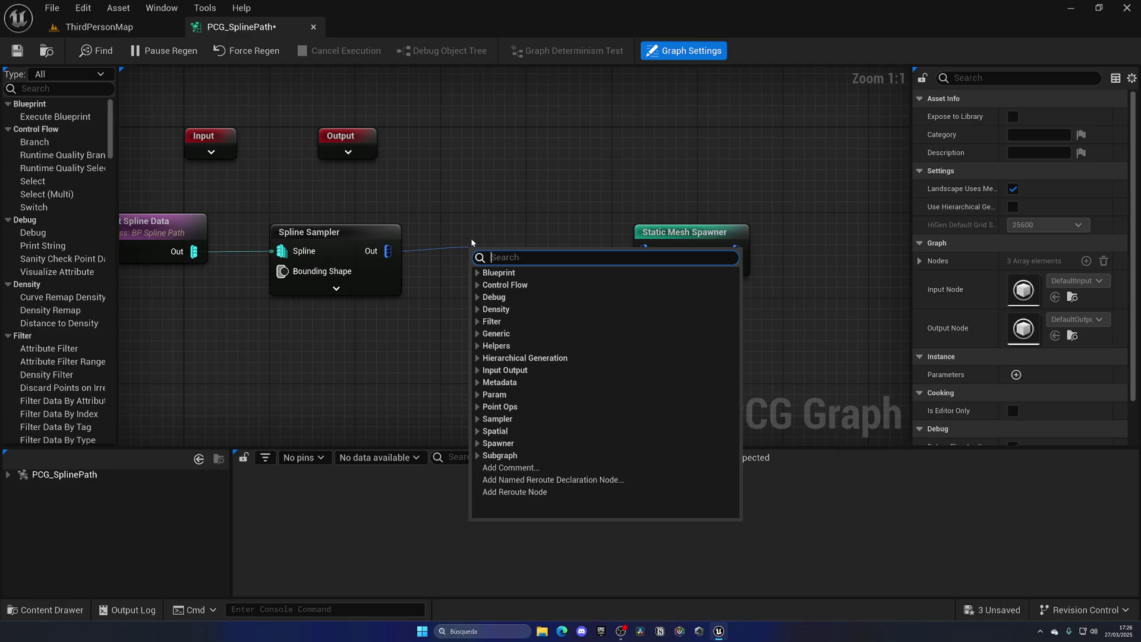
pyautogui.write('transform')
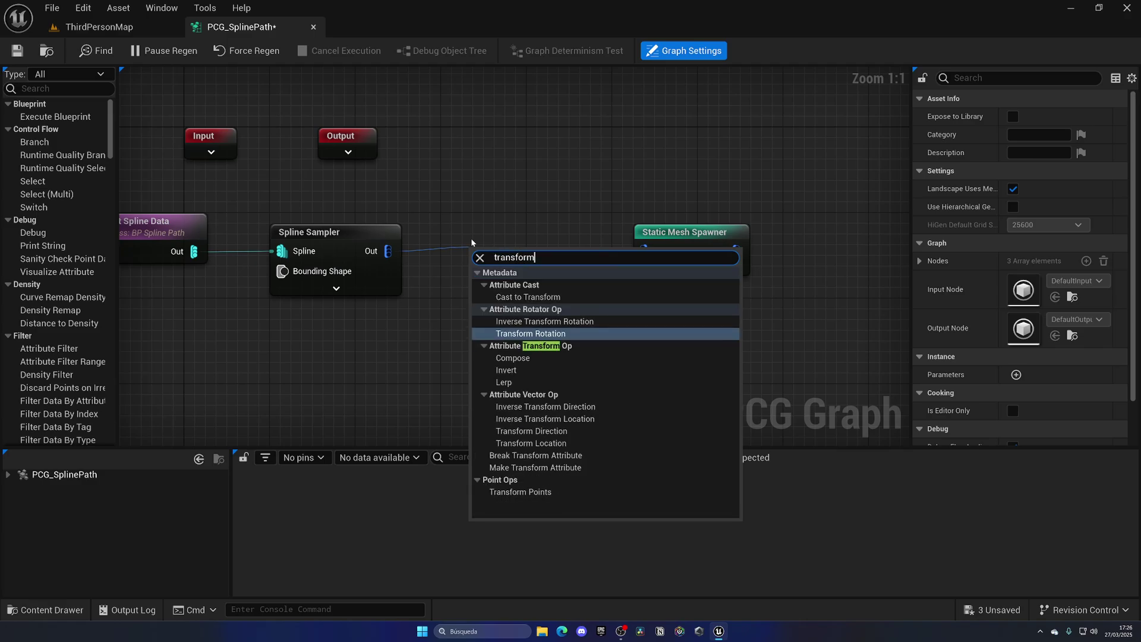
pyautogui.write(' bou')
pyautogui.press('BackSpace')
pyautogui.press('BackSpace')
pyautogui.press('BackSpace')
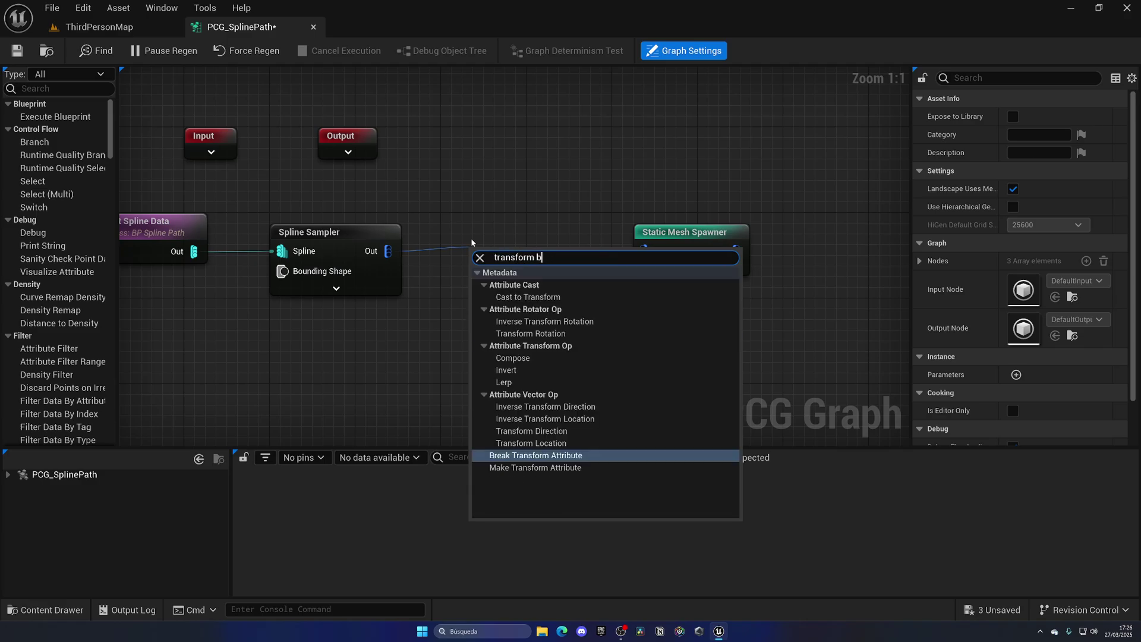
pyautogui.write('po')
pyautogui.press('Return')
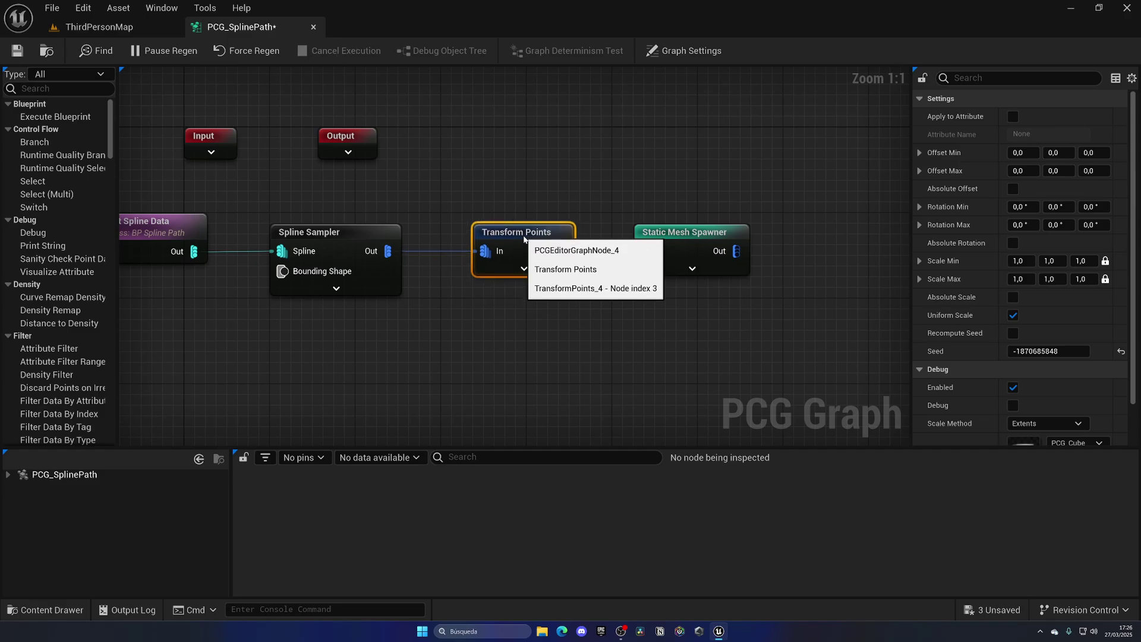
pyautogui.press('q')
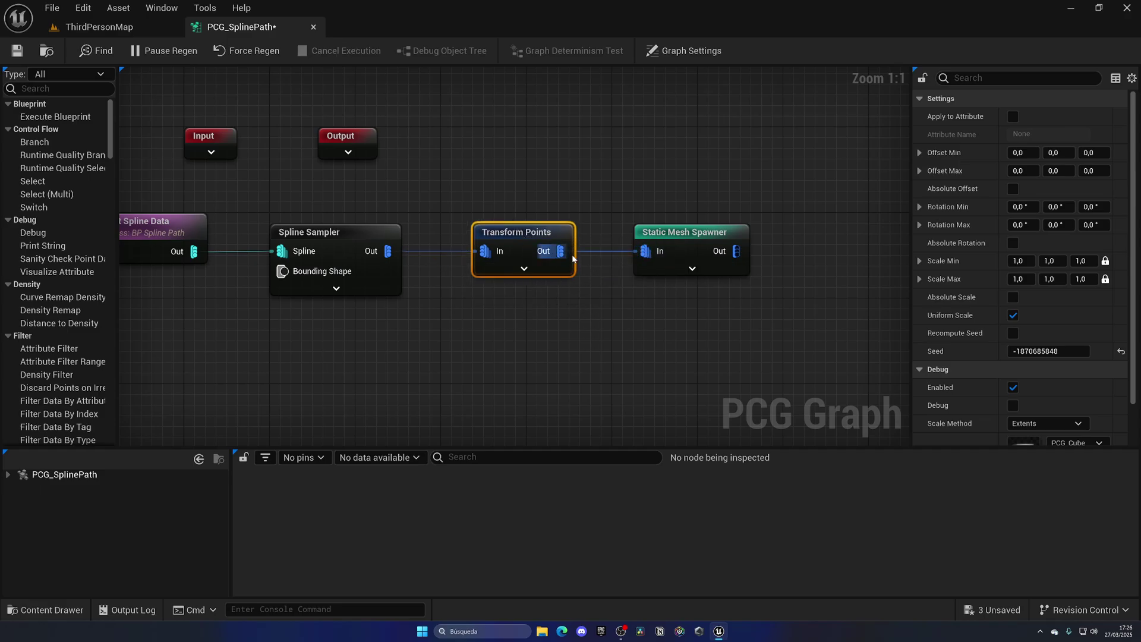
# Try a Scale Min of 0.5 and a Scale Max of 0.9 on the Transform Points node, and check the path in the level
pyautogui.click(1019, 261)
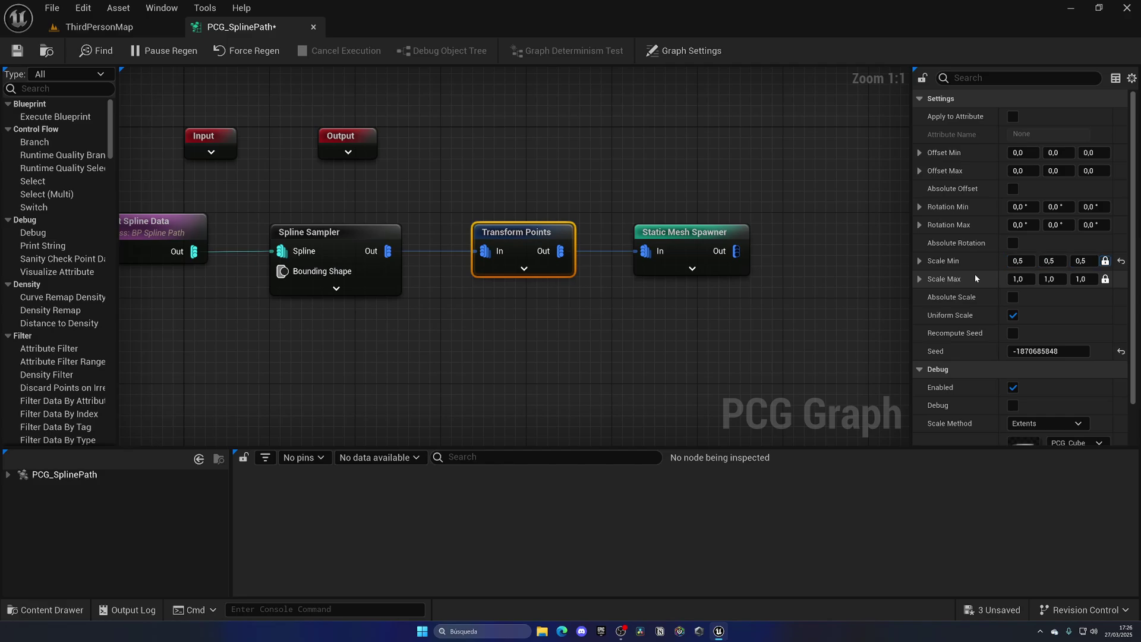
pyautogui.click(147, 31)
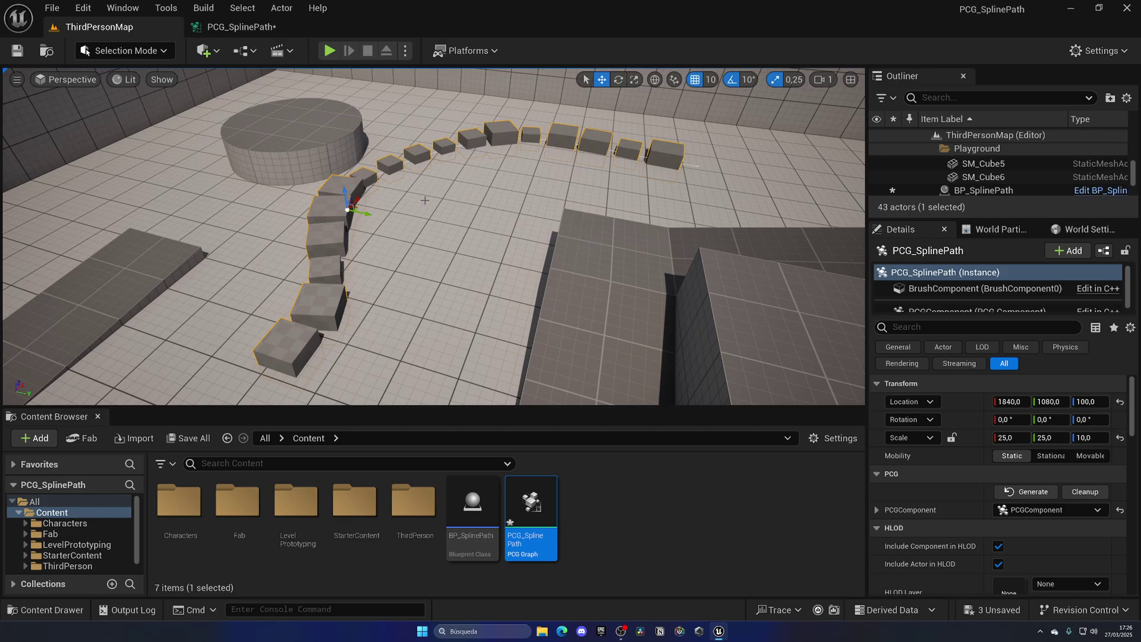
pyautogui.click(240, 27)
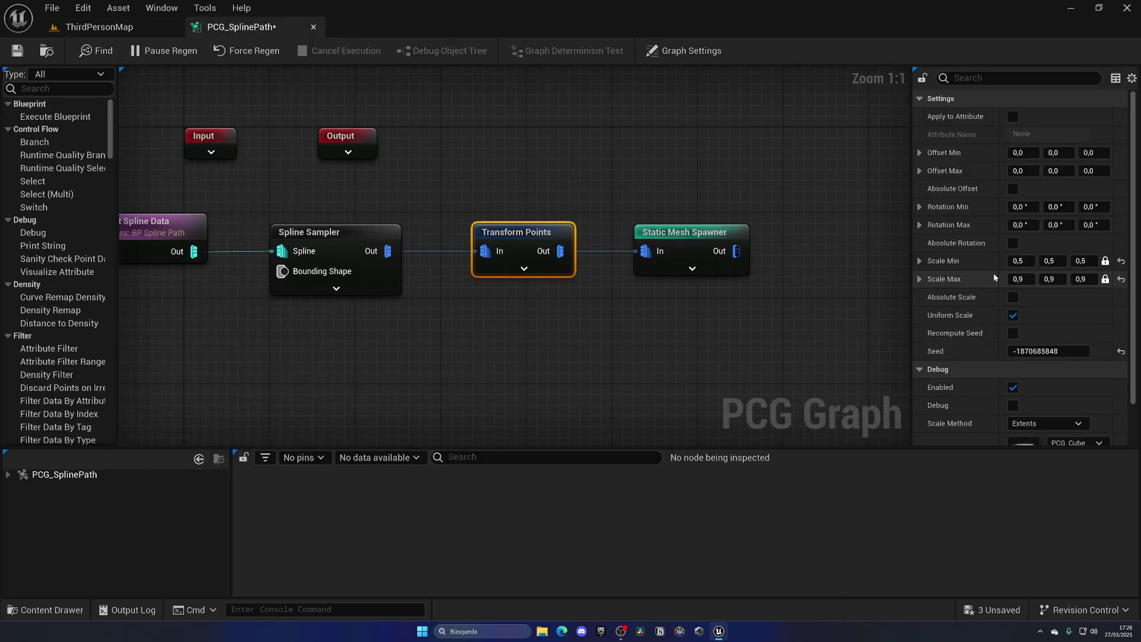
# Restore the Transform Points node's Scale Min and Scale Max to 1
pyautogui.click(1019, 261)
pyautogui.write('1')
pyautogui.click(1019, 279)
pyautogui.write('1')
pyautogui.press('Return')
# Place the cc0_woode_fence mesh from the Fab folder beside the path to inspect it, and delete it from the level
pyautogui.click(719, 257)
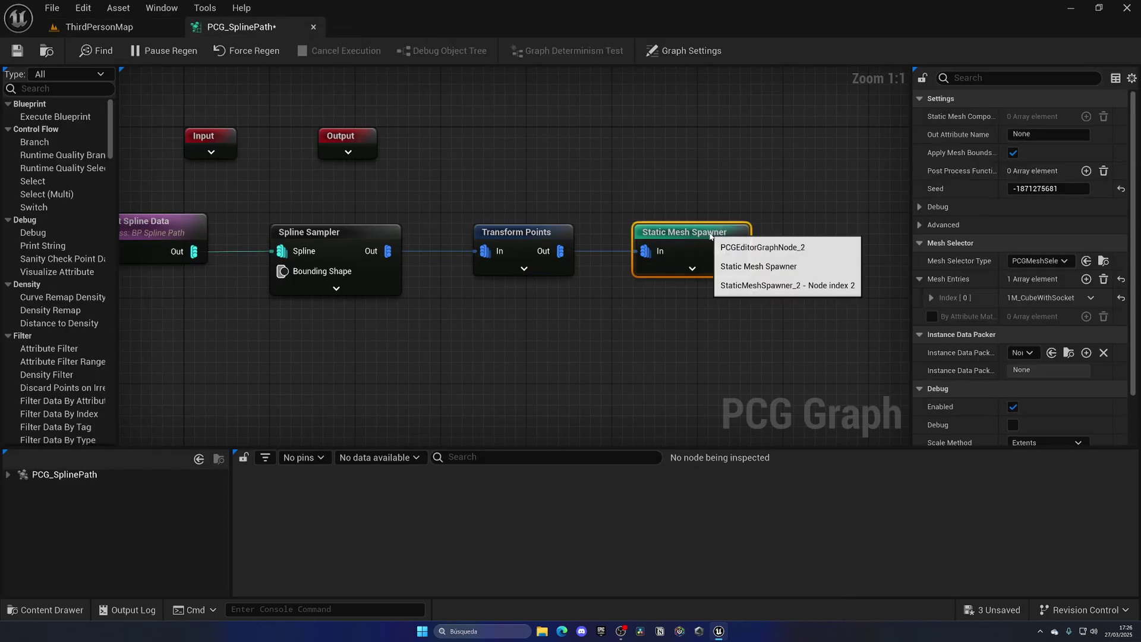
pyautogui.click(119, 27)
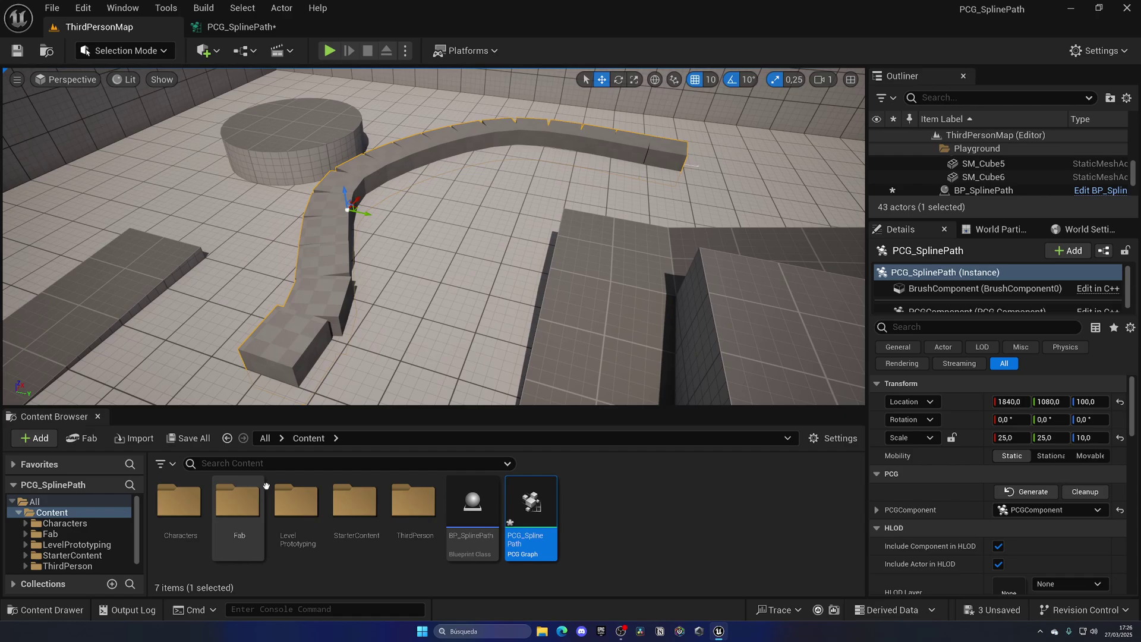
pyautogui.doubleClick(249, 508)
pyautogui.doubleClick(194, 503)
pyautogui.moveTo(194, 503); pyautogui.dragTo(397, 318)
pyautogui.moveTo(397, 318); pyautogui.dragTo(451, 249, button='right')
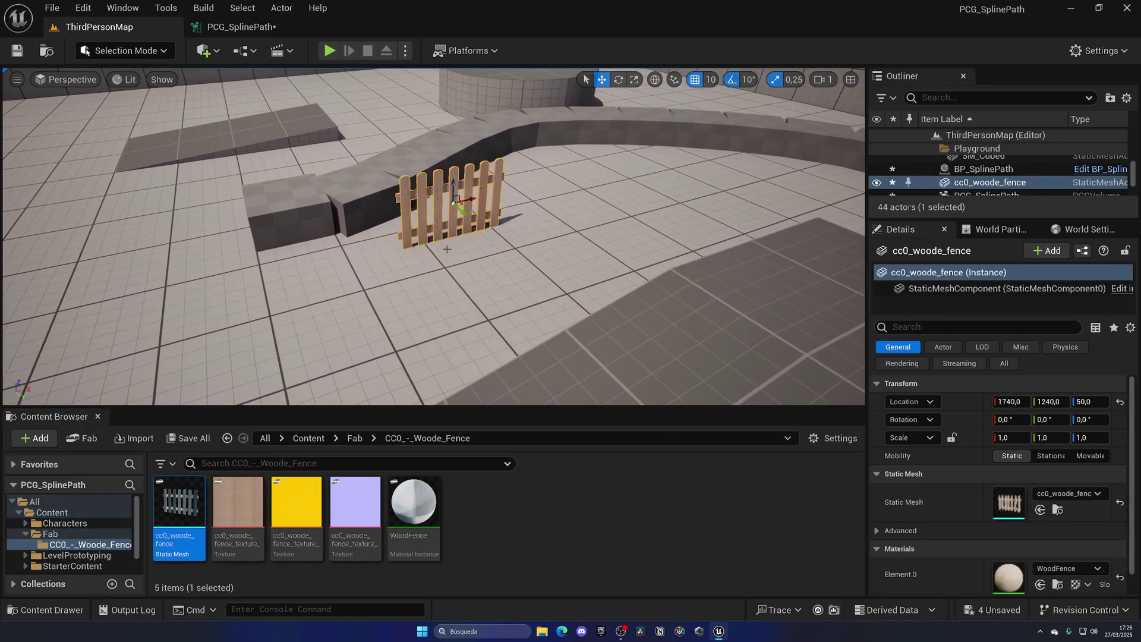
pyautogui.press('Delete')
# Replace the Static Mesh Spawner's mesh entry with the cc0_woode_fence static mesh and save the graph
pyautogui.click(241, 27)
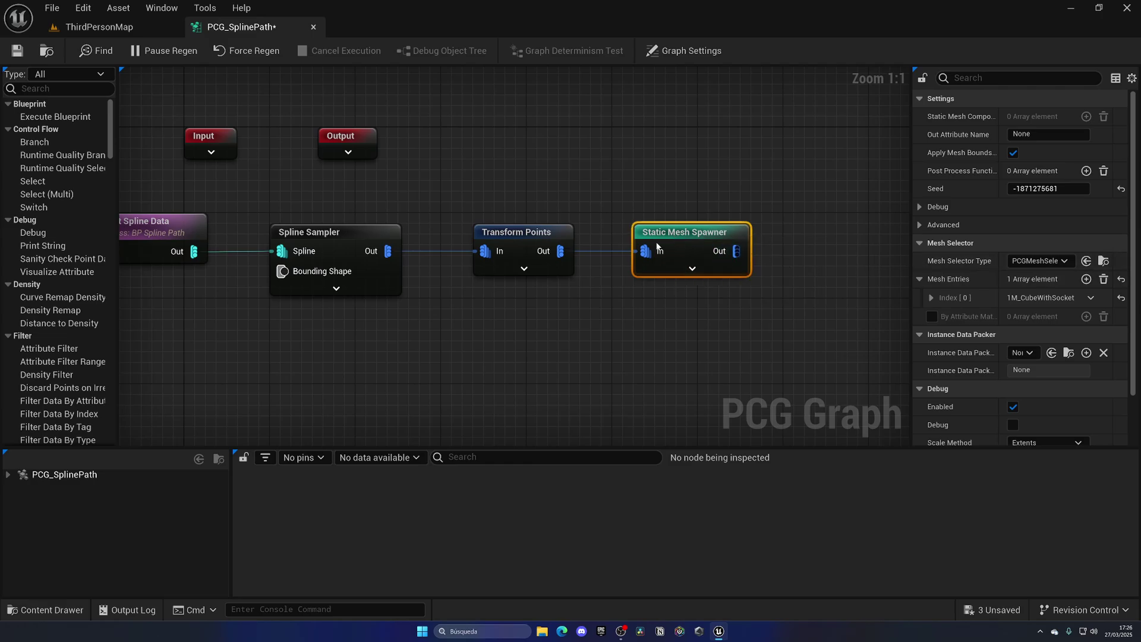
pyautogui.click(932, 298)
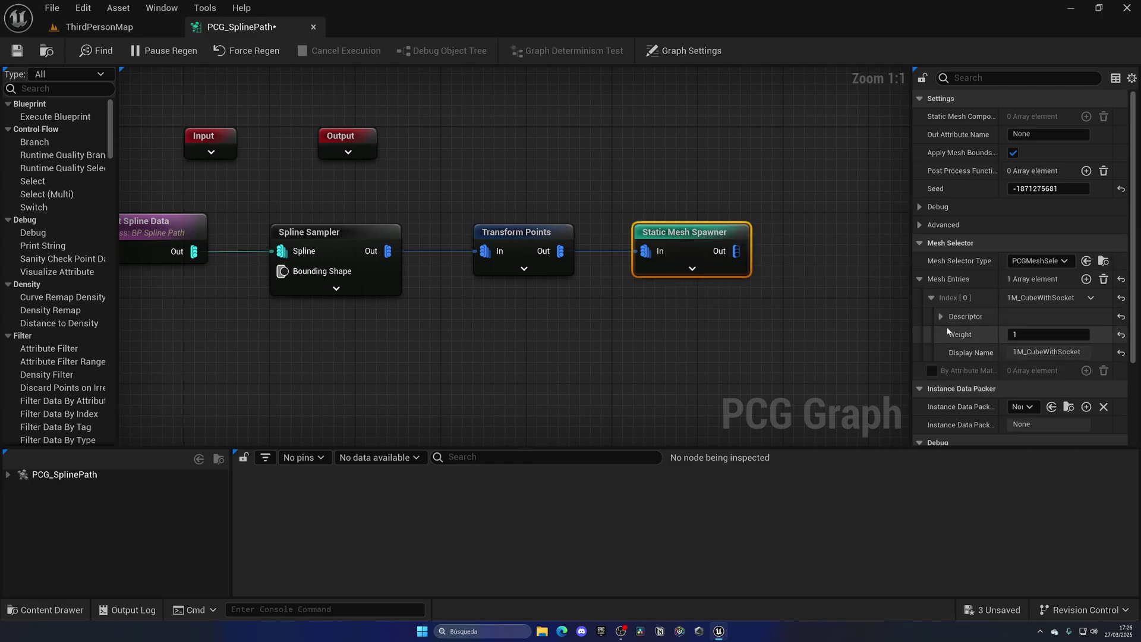
pyautogui.click(941, 317)
pyautogui.click(1070, 354)
pyautogui.write('fenc')
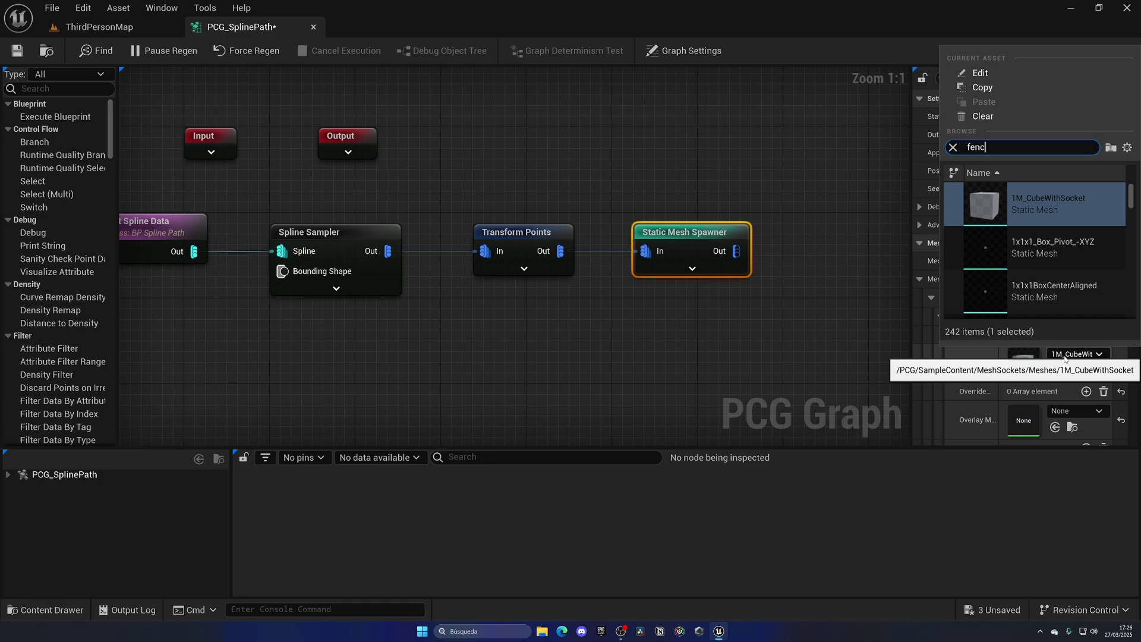
pyautogui.write('e')
pyautogui.click(1038, 221)
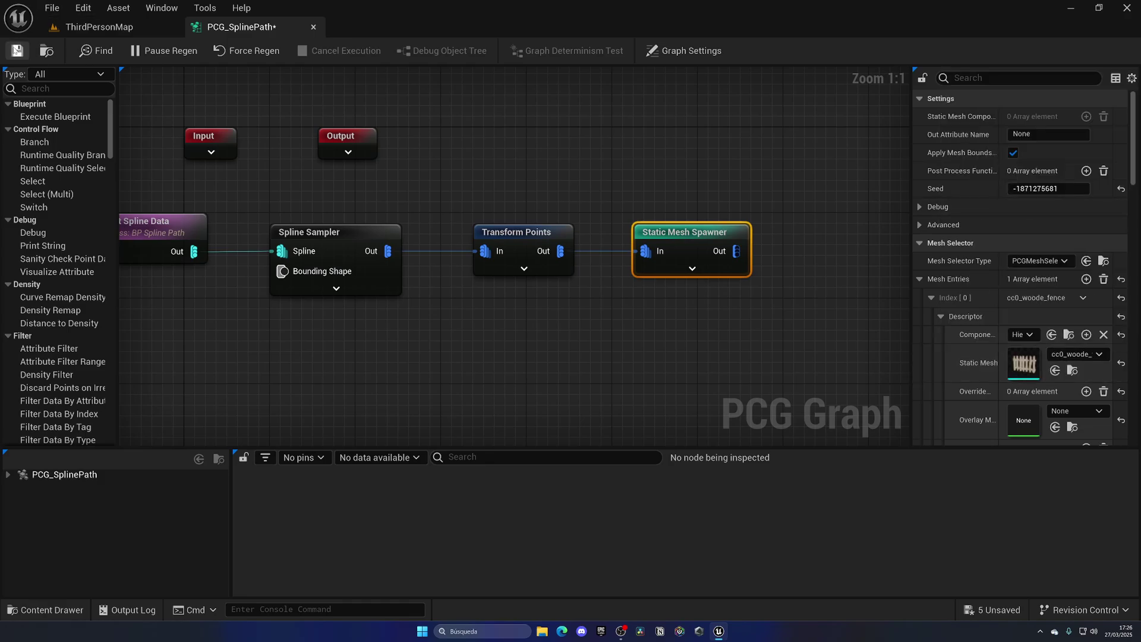
# Inspect the generated fence in the level and reset the PCG_SplinePath volume's location to 0, 0, 0
pyautogui.click(95, 27)
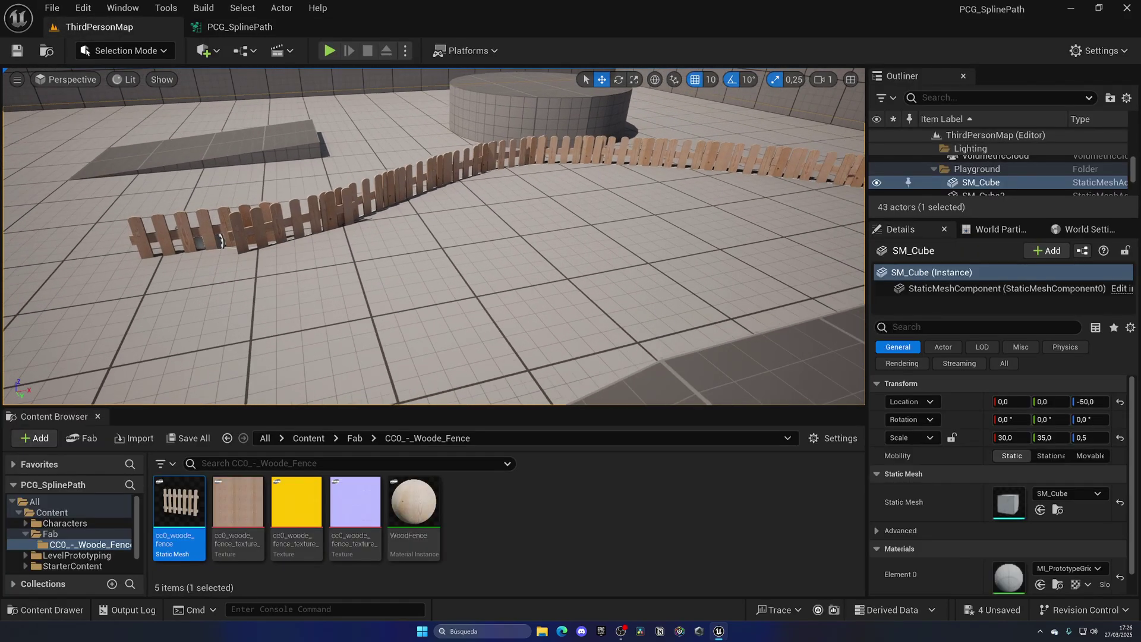
pyautogui.moveTo(433, 178); pyautogui.dragTo(477, 159, button='right')
pyautogui.click(433, 179)
pyautogui.moveTo(477, 159); pyautogui.dragTo(478, 136)
pyautogui.moveTo(477, 136)
pyautogui.mouseDown(button='right')
pyautogui.moveTo(477, 155)
pyautogui.moveTo(463, 149)
pyautogui.mouseUp(button='right')
pyautogui.moveTo(463, 149); pyautogui.dragTo(461, 255)
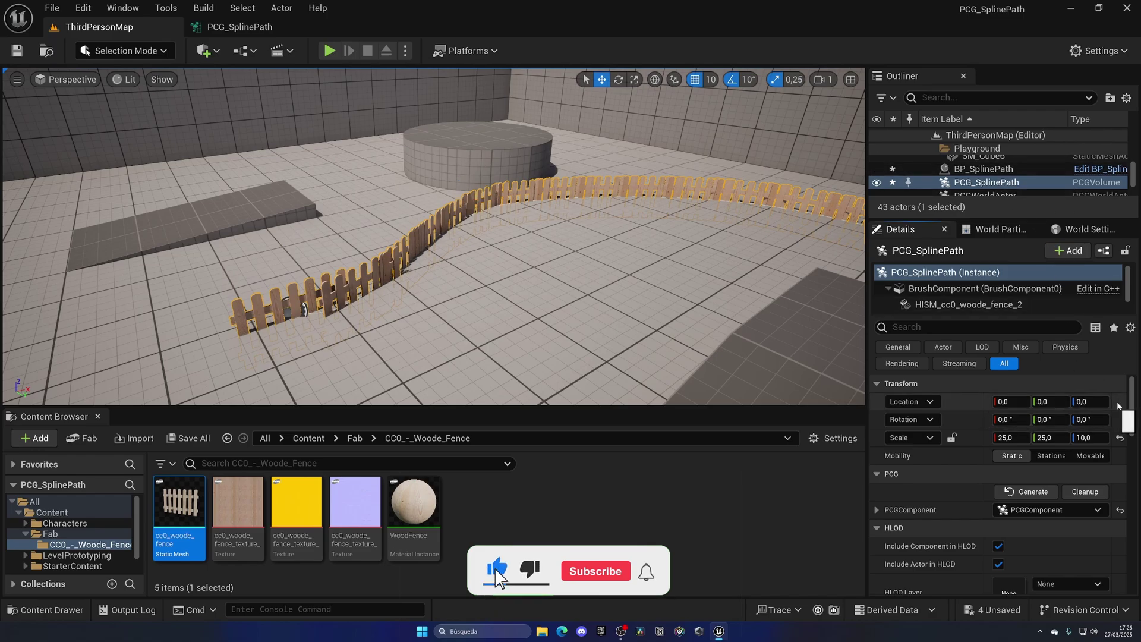
# Try moving the Spline component of BP_SplinePath in the level, and undo the move
pyautogui.click(1005, 169)
pyautogui.moveTo(510, 236)
pyautogui.mouseDown(button='right')
pyautogui.moveTo(630, 238)
pyautogui.moveTo(511, 236)
pyautogui.mouseUp(button='right')
pyautogui.moveTo(274, 277); pyautogui.dragTo(272, 264)
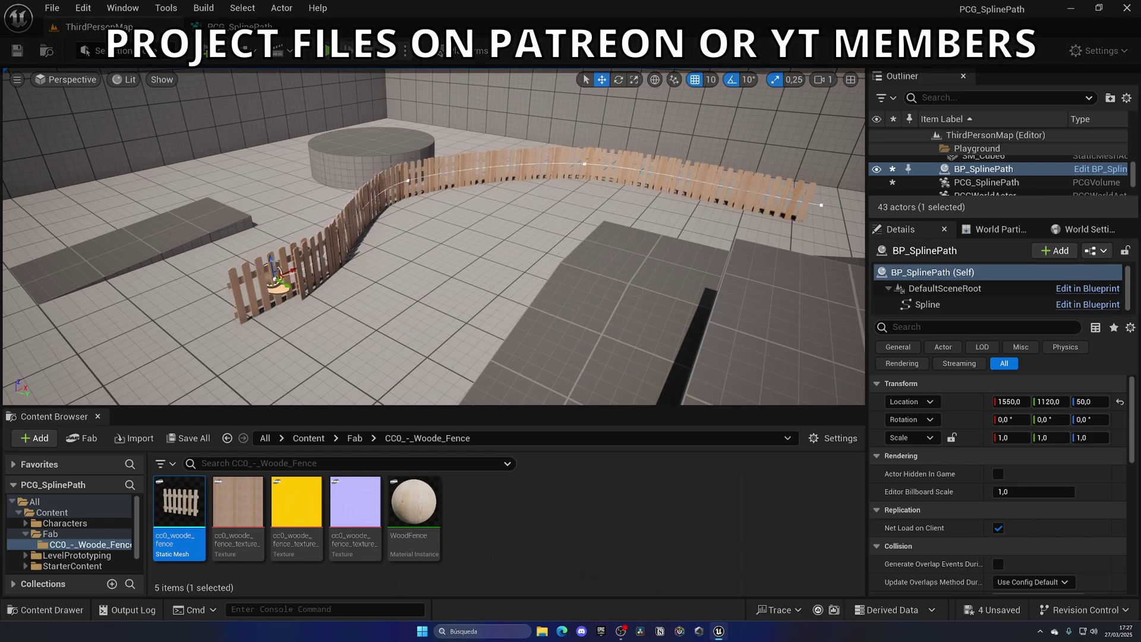
pyautogui.moveTo(268, 274); pyautogui.dragTo(249, 288, button='right')
pyautogui.click(265, 253)
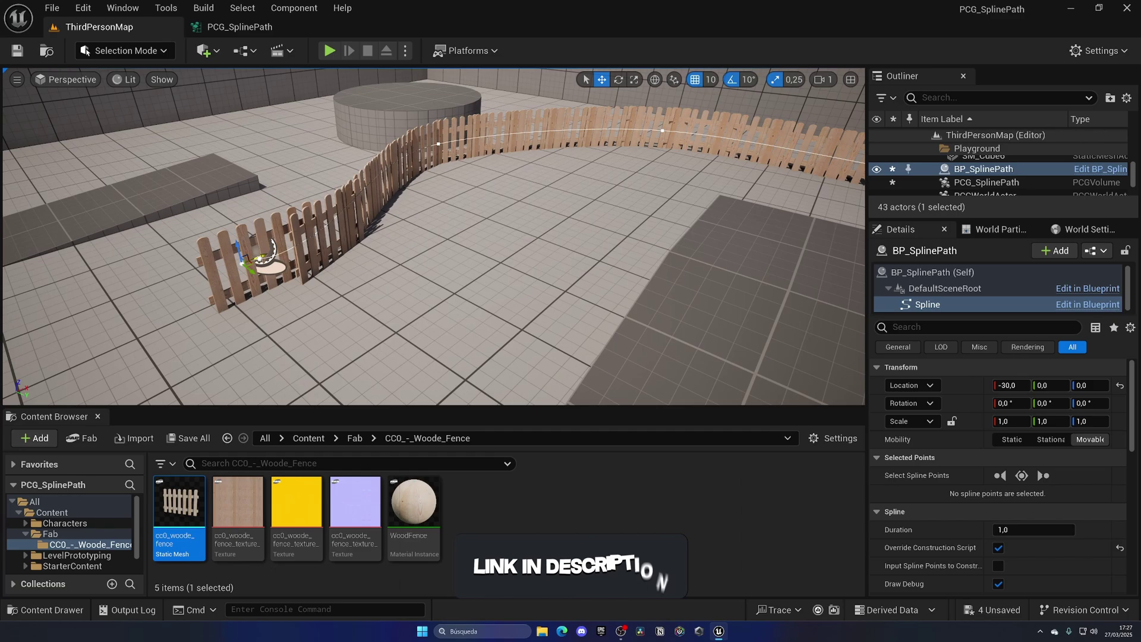
pyautogui.hotkey('ctrl', 'z')
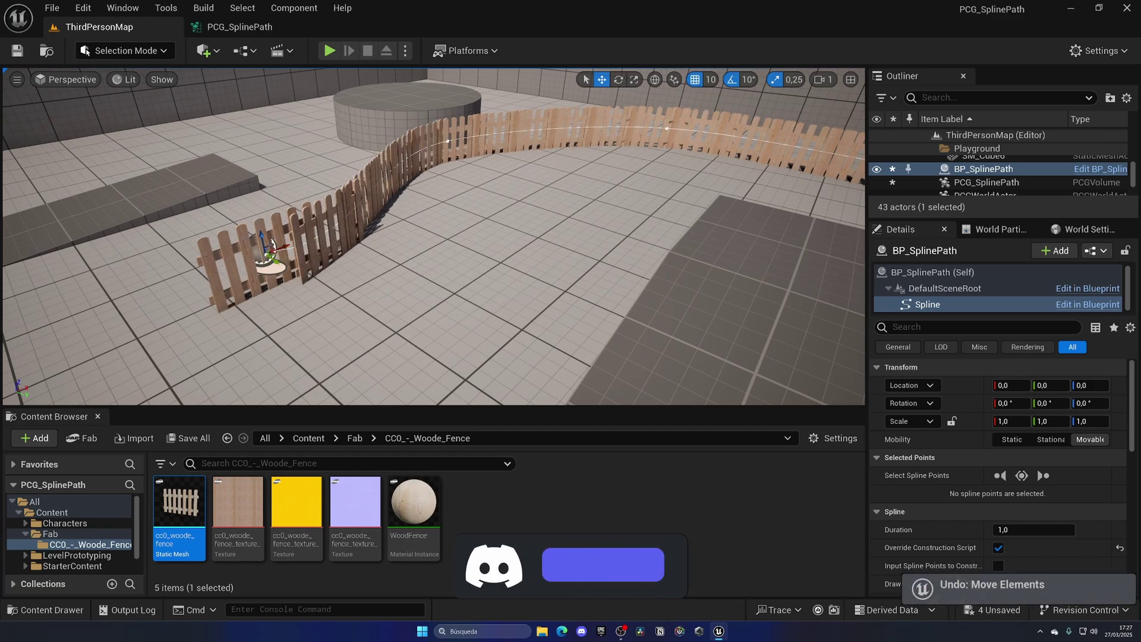
# Move the spline point near the start of the fence to about X 170, Y -40, and deselect the actor
pyautogui.click(344, 224)
pyautogui.moveTo(344, 224); pyautogui.dragTo(364, 205)
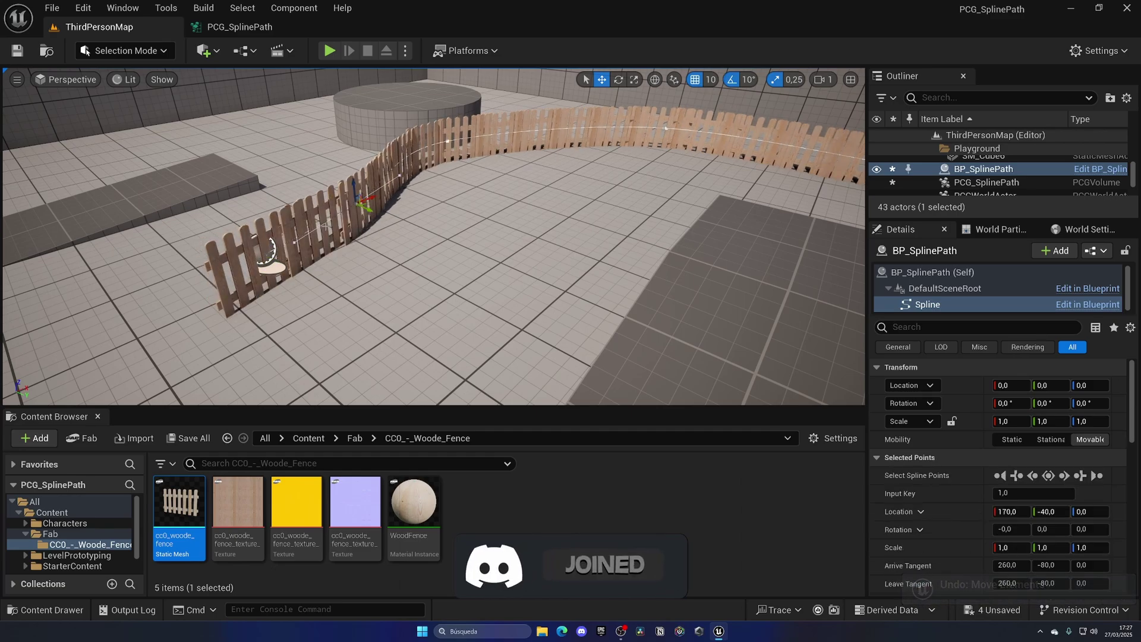
pyautogui.moveTo(325, 225); pyautogui.dragTo(364, 205, button='right')
pyautogui.press('Escape')
# Set the Spline Sampler's distance increment to 120 and check the fence spacing in the level
pyautogui.click(240, 26)
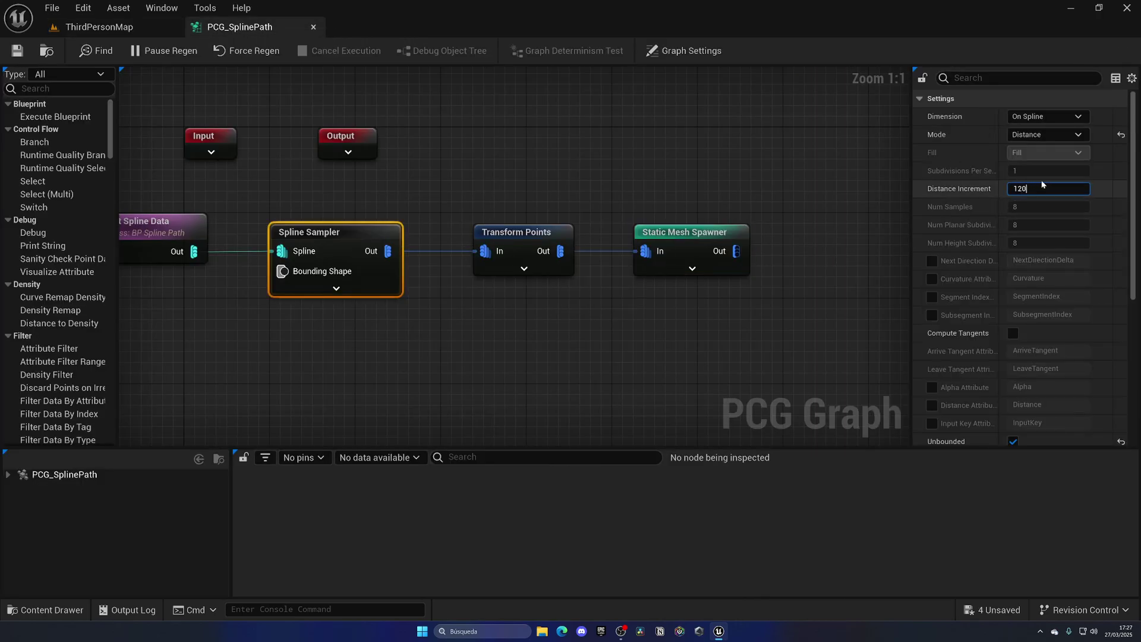
pyautogui.click(149, 27)
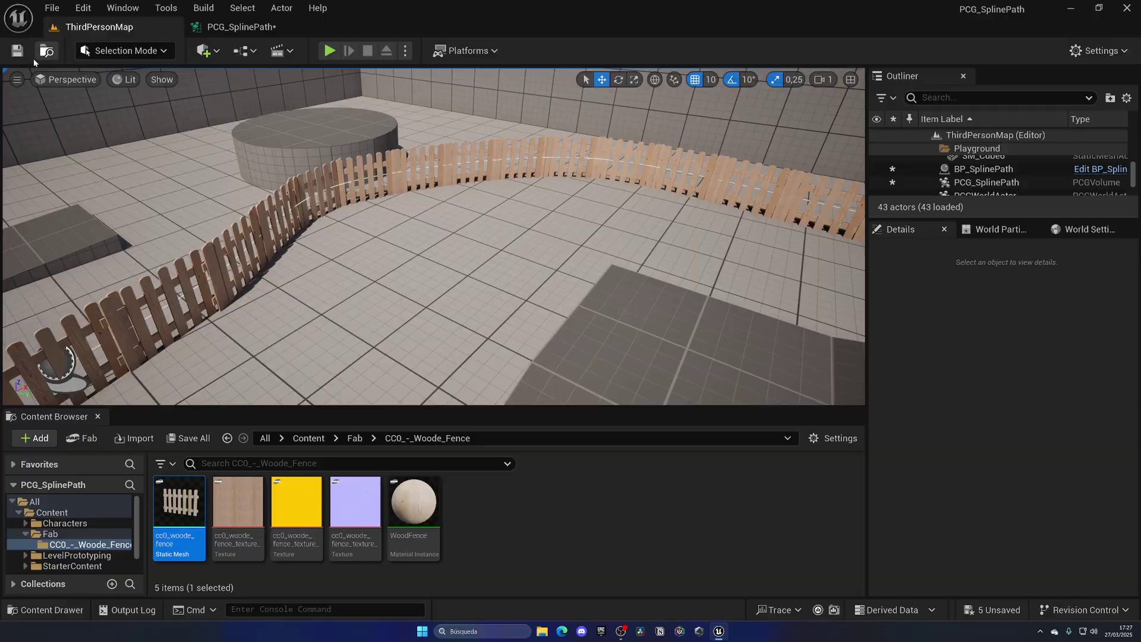
pyautogui.moveTo(408, 171)
pyautogui.mouseDown(button='right')
pyautogui.moveTo(265, 171)
pyautogui.moveTo(408, 171)
pyautogui.mouseUp(button='right')
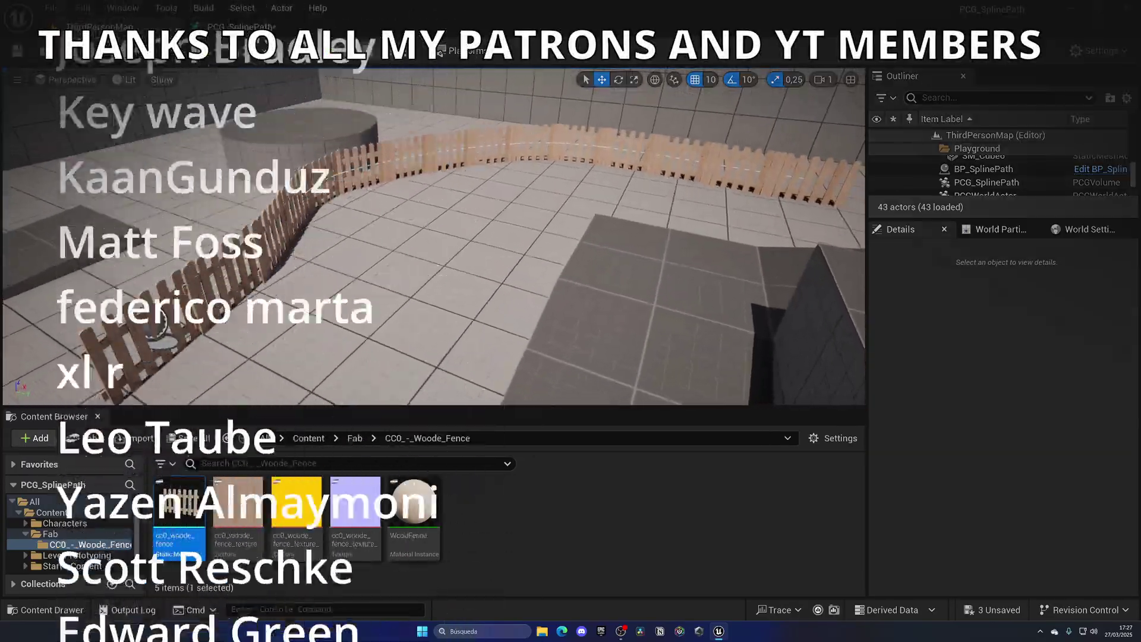
# Play the level, run and jump the character beside the fence, and stop the play session
pyautogui.click(330, 51)
pyautogui.press('w')
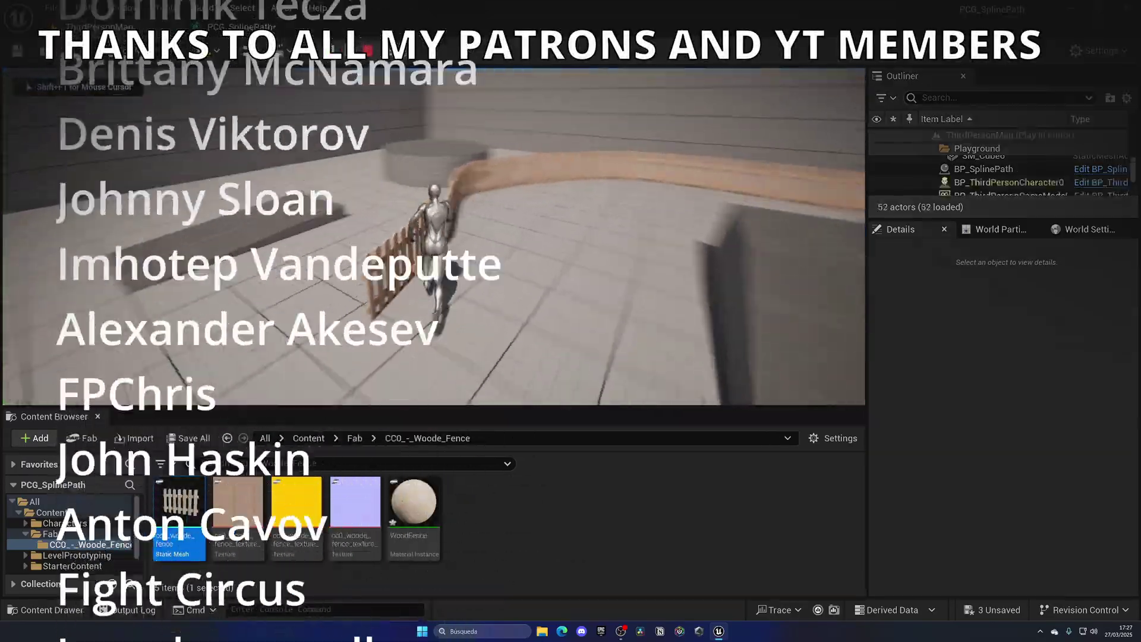
pyautogui.press('space')
pyautogui.press('Escape')
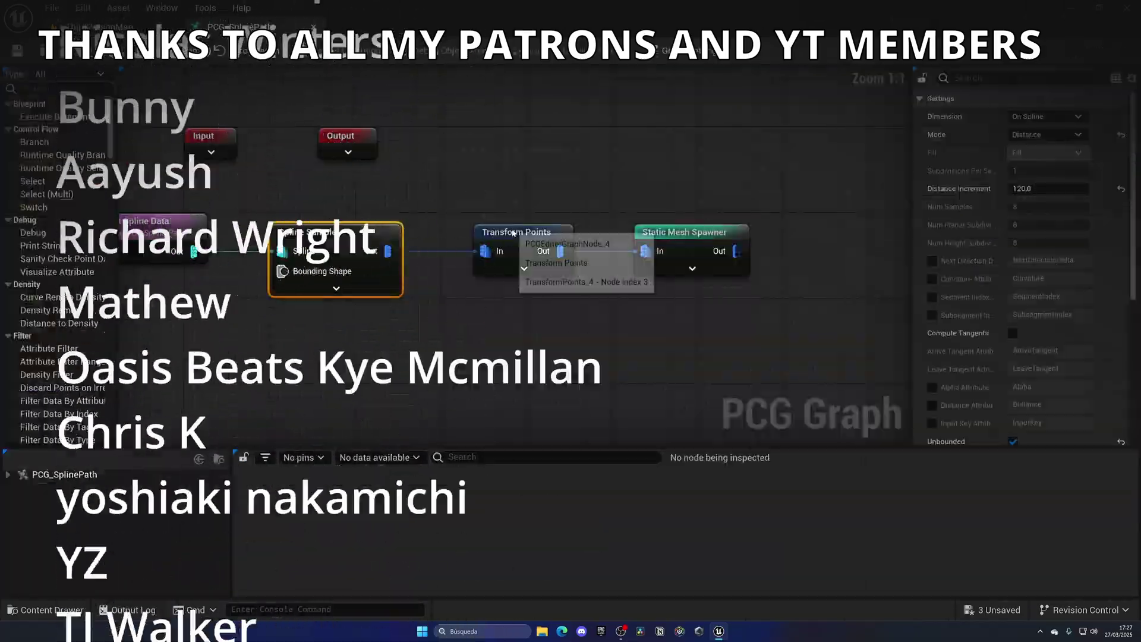
# Look over the fence in the level, save all modified assets, and close the PCG_SplinePath graph
pyautogui.click(517, 232)
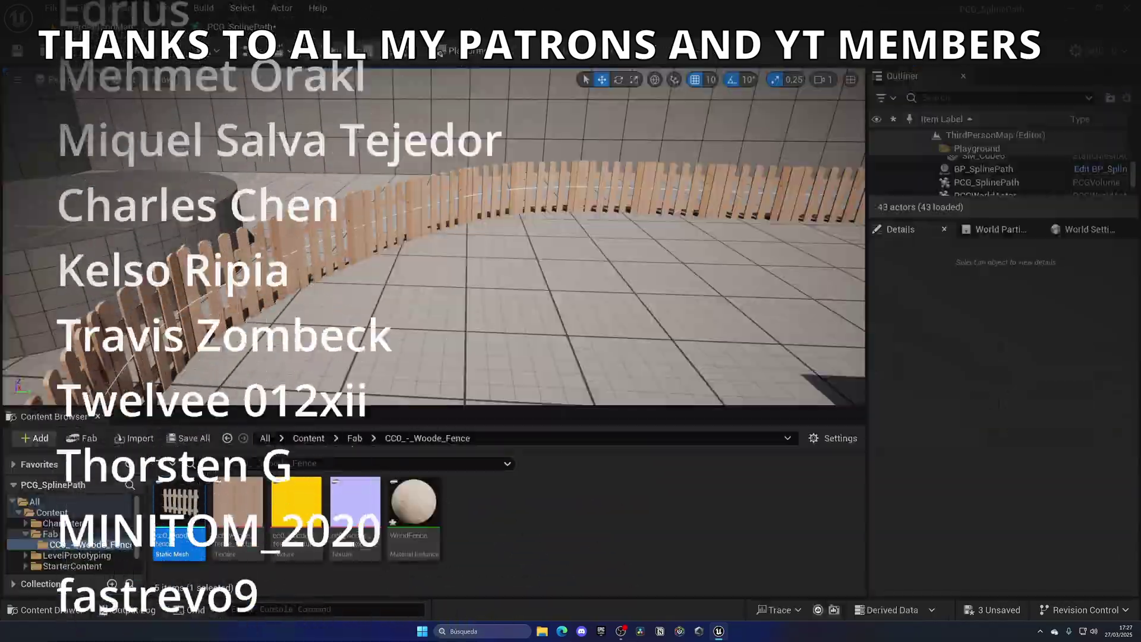
pyautogui.moveTo(433, 237); pyautogui.dragTo(570, 207, button='right')
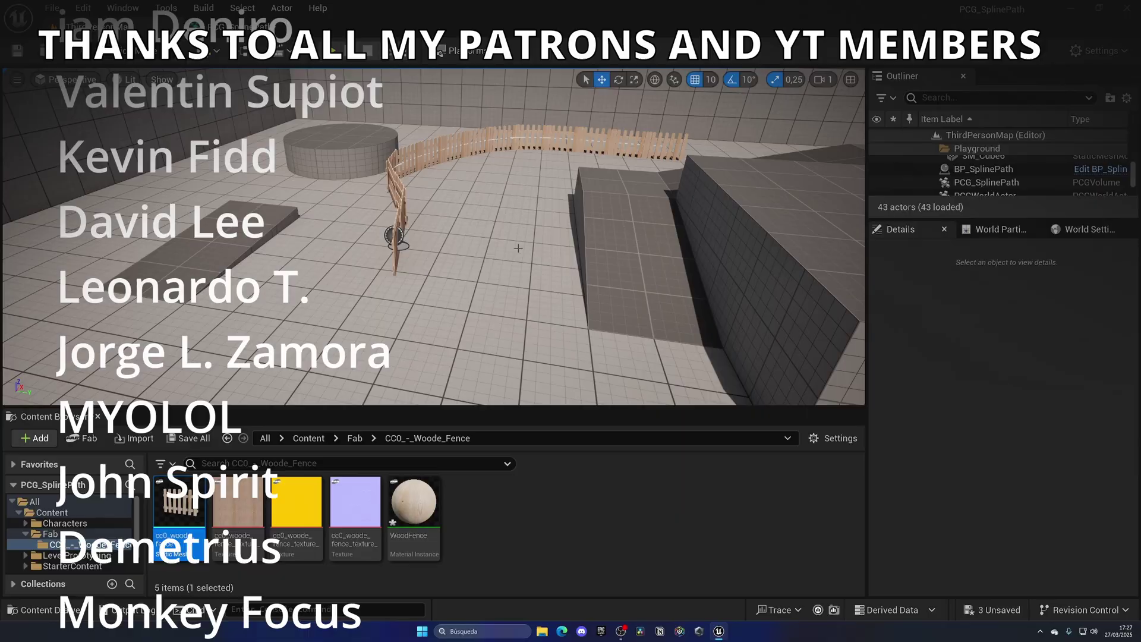
pyautogui.hotkey('ctrl', 'shift', 's')
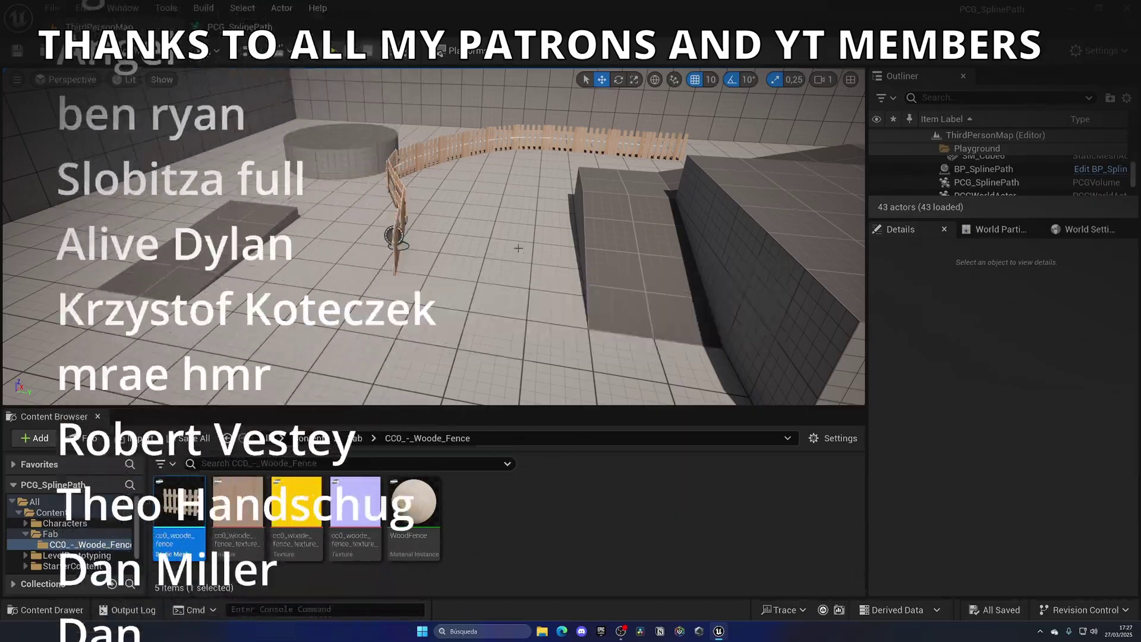
pyautogui.click(287, 27)
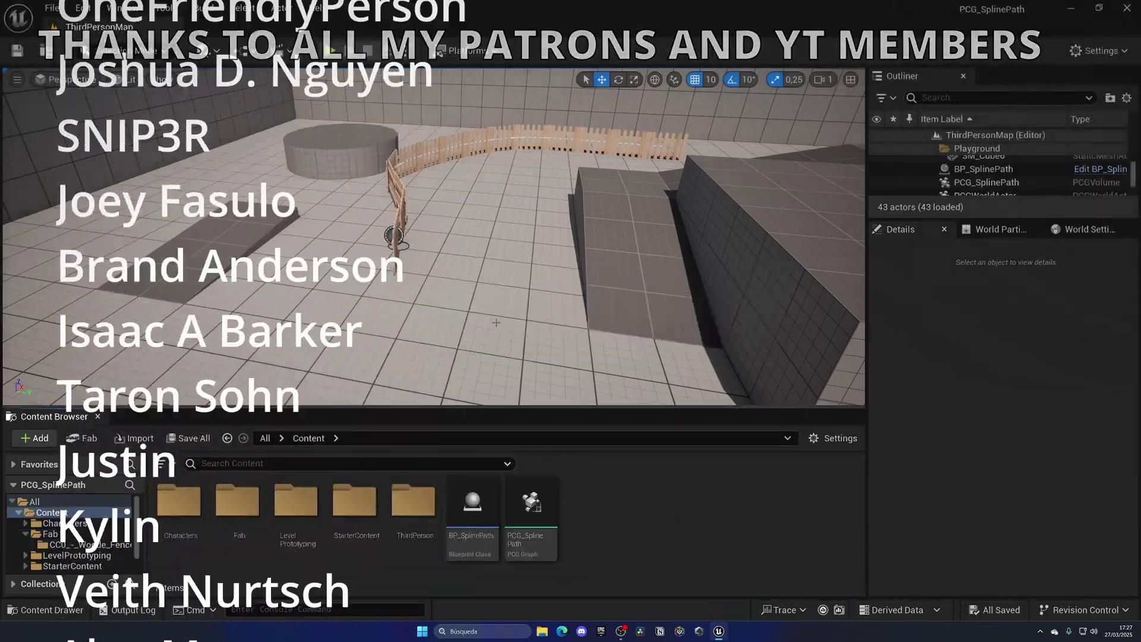